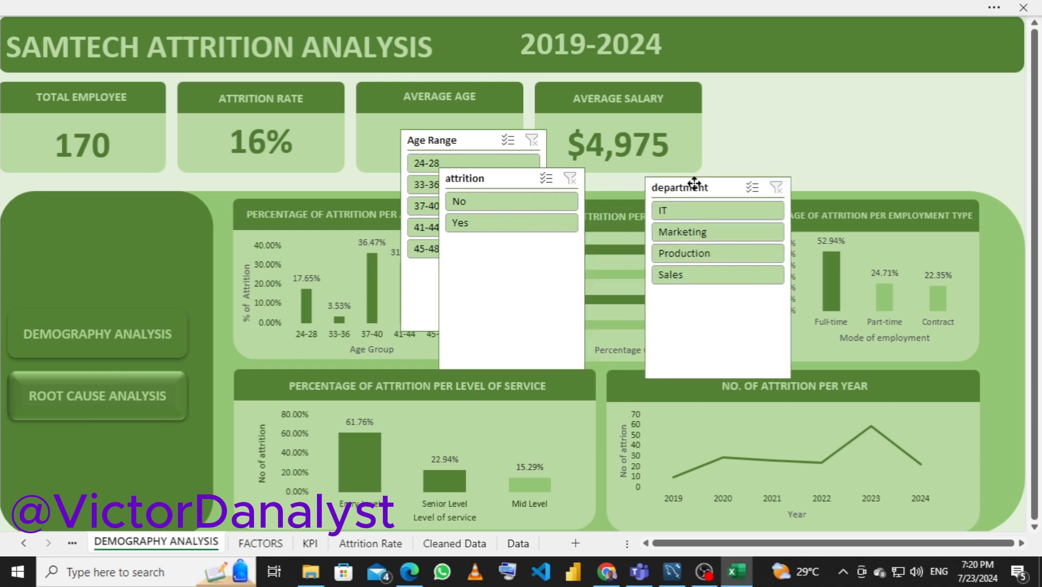
Spread the attrition and department slicers apart beside Age Range, and connect the department slicer to all twelve listed pivot tables
drag(510, 178, 638, 156)
drag(759, 178, 761, 159)
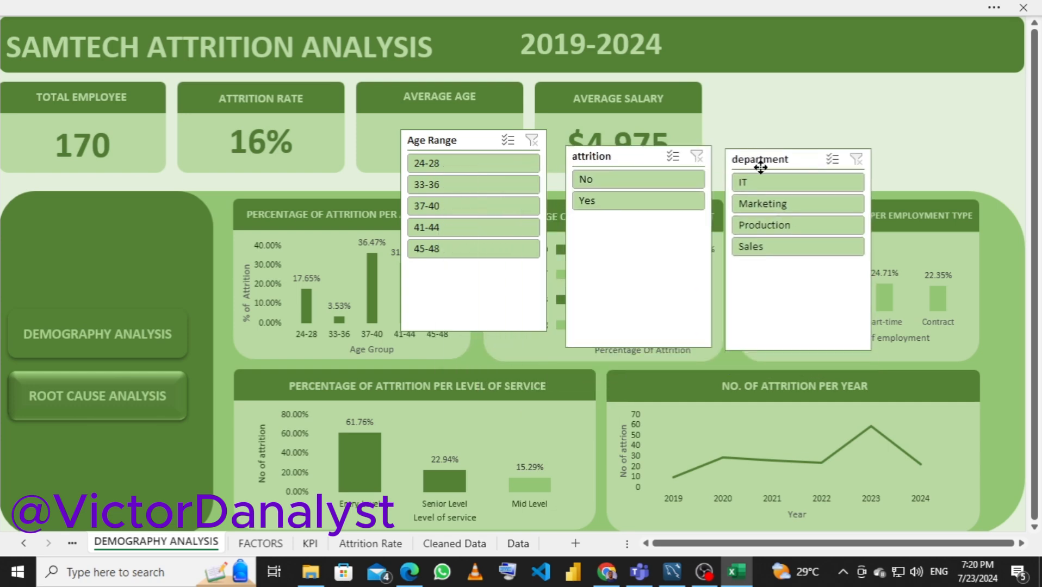
right_click(762, 159)
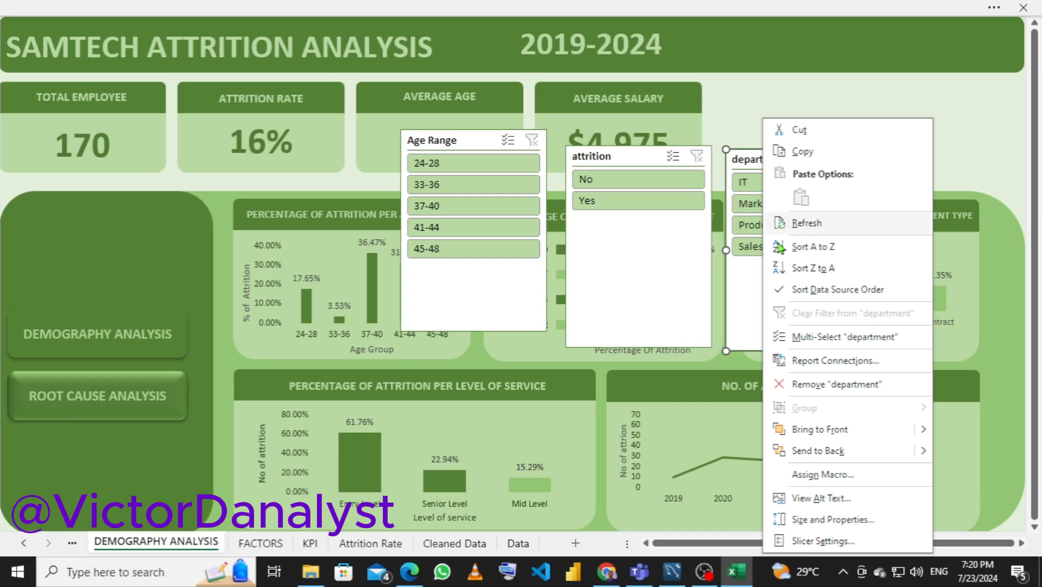
click(822, 360)
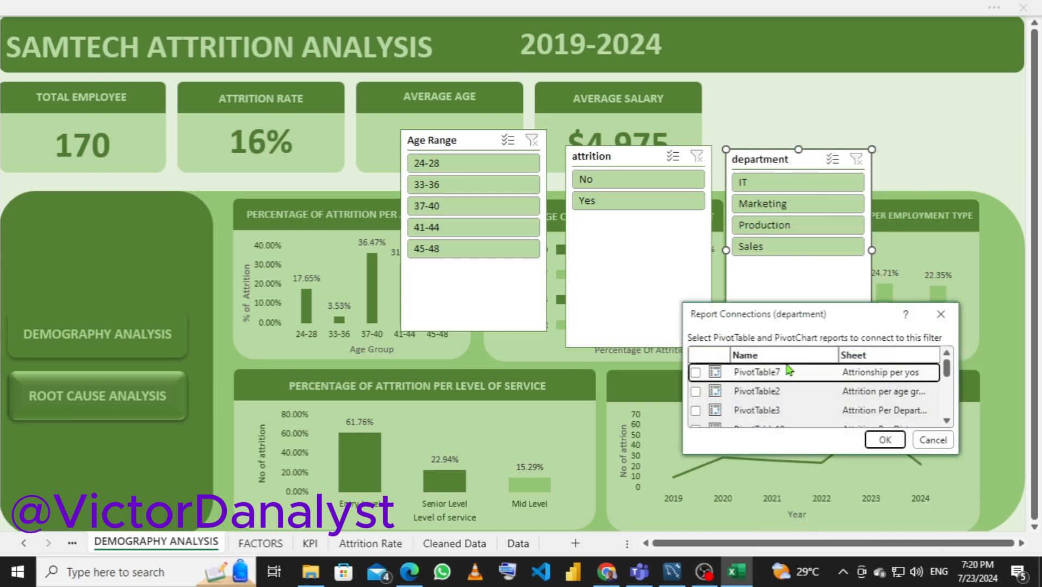
drag(778, 306, 768, 84)
click(696, 157)
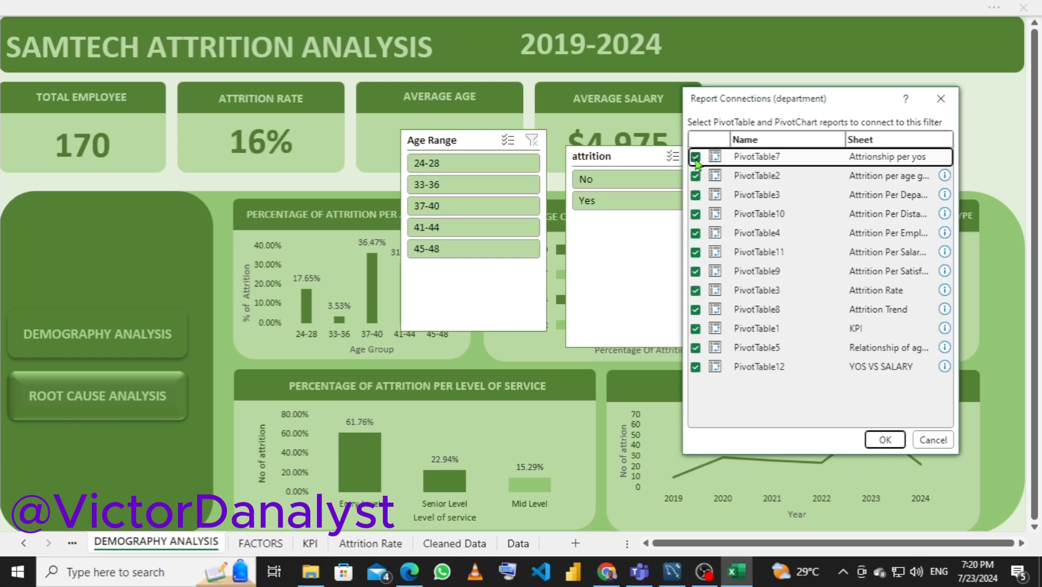
click(884, 441)
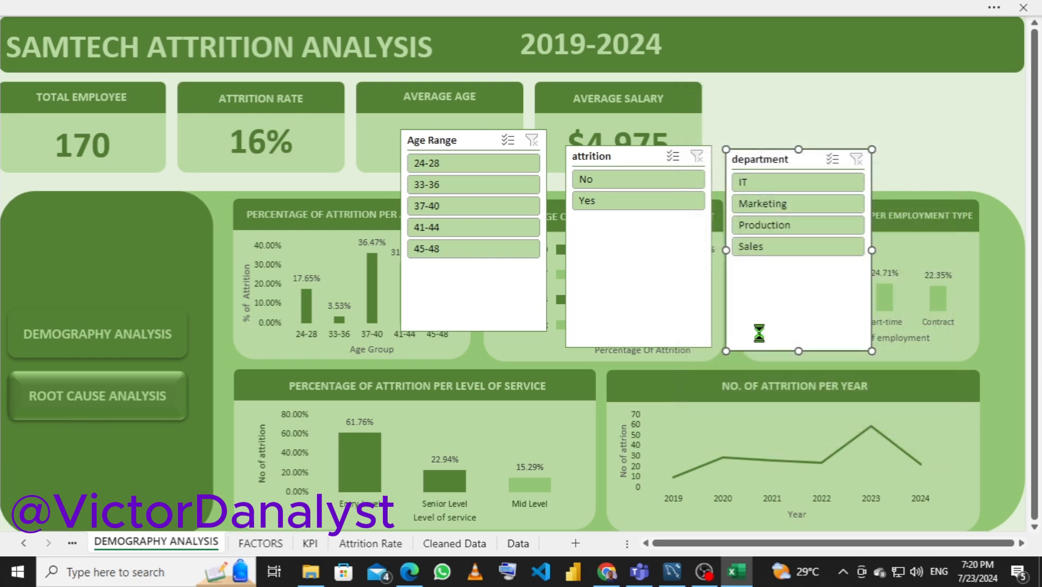
Connect the attrition slicer to all the pivot tables listed in its report connections
right_click(610, 160)
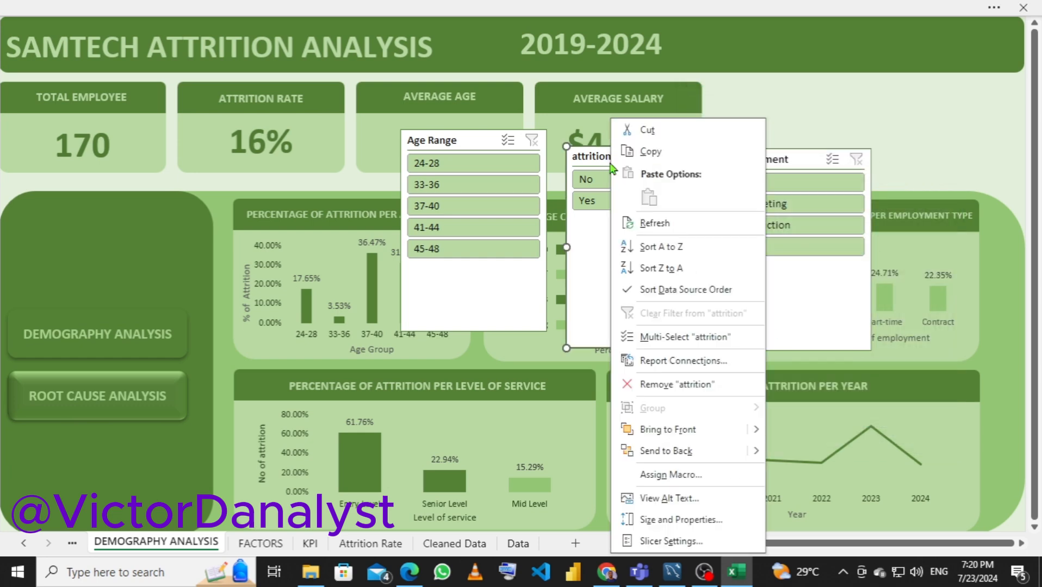
click(658, 361)
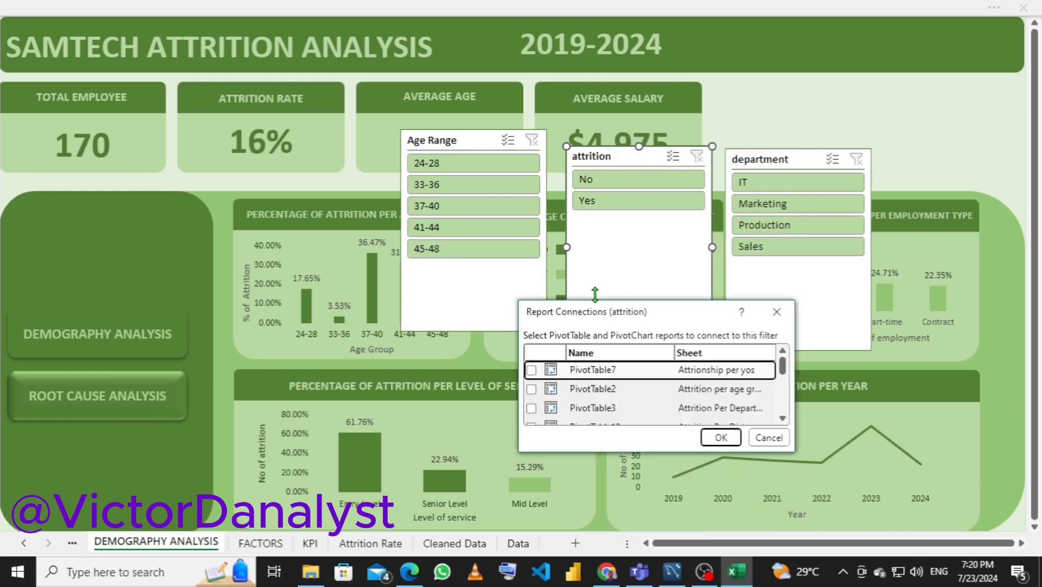
drag(595, 307, 597, 143)
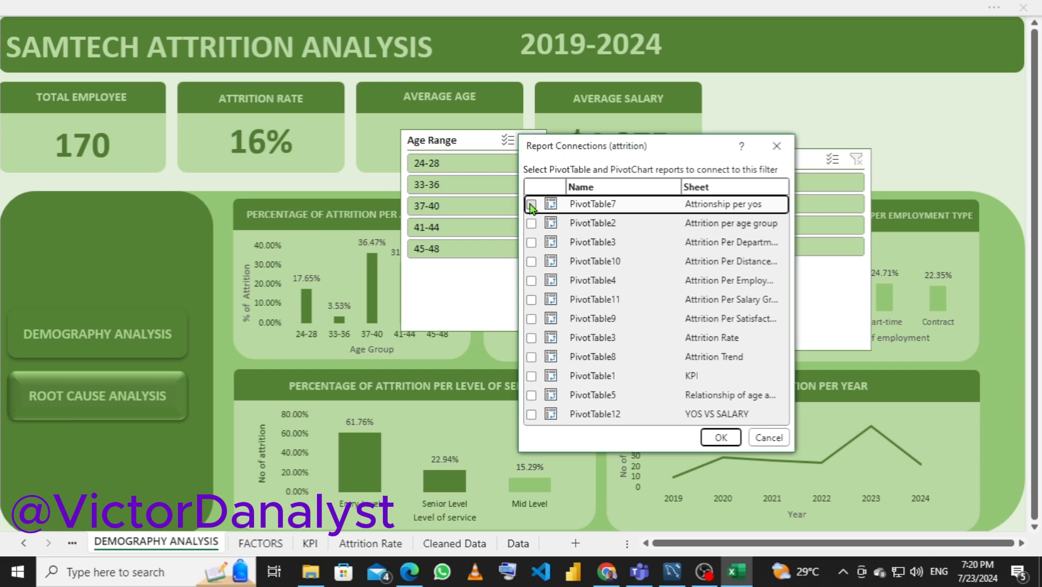
click(531, 205)
click(721, 437)
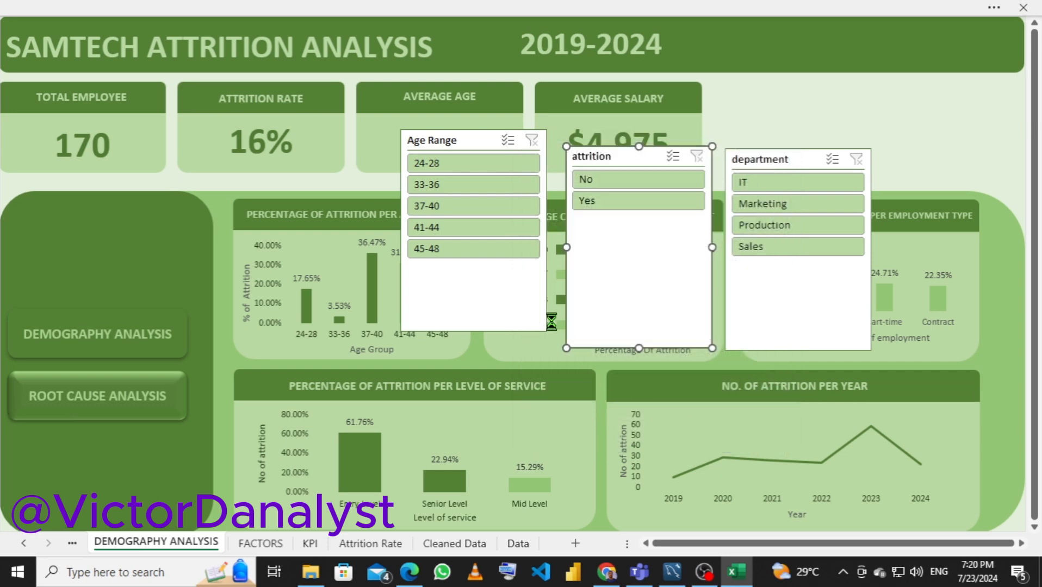
Connect the Age Range slicer to every listed pivot table, from PivotTable7 through PivotTable12
right_click(459, 142)
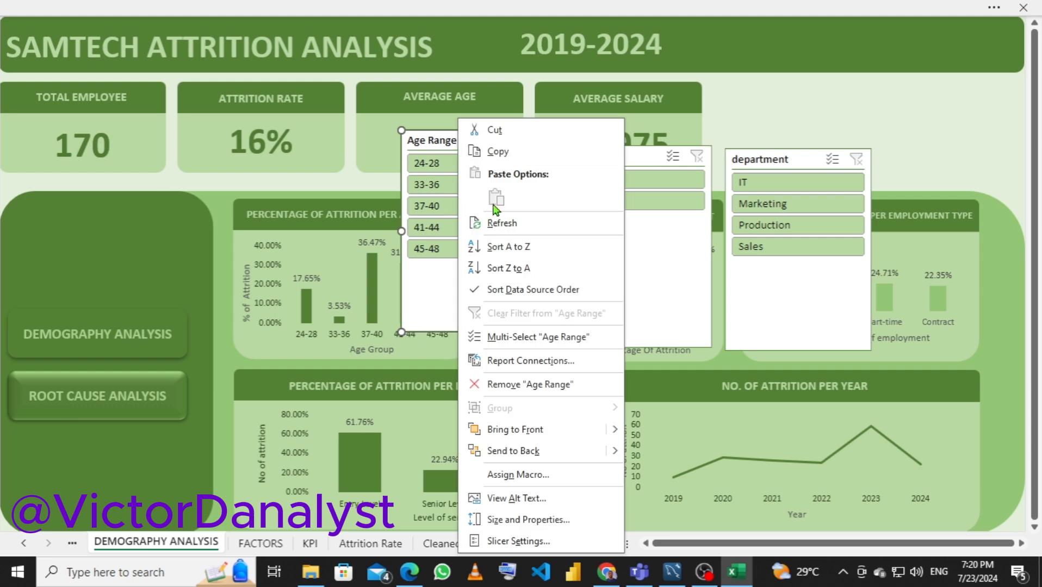
click(505, 361)
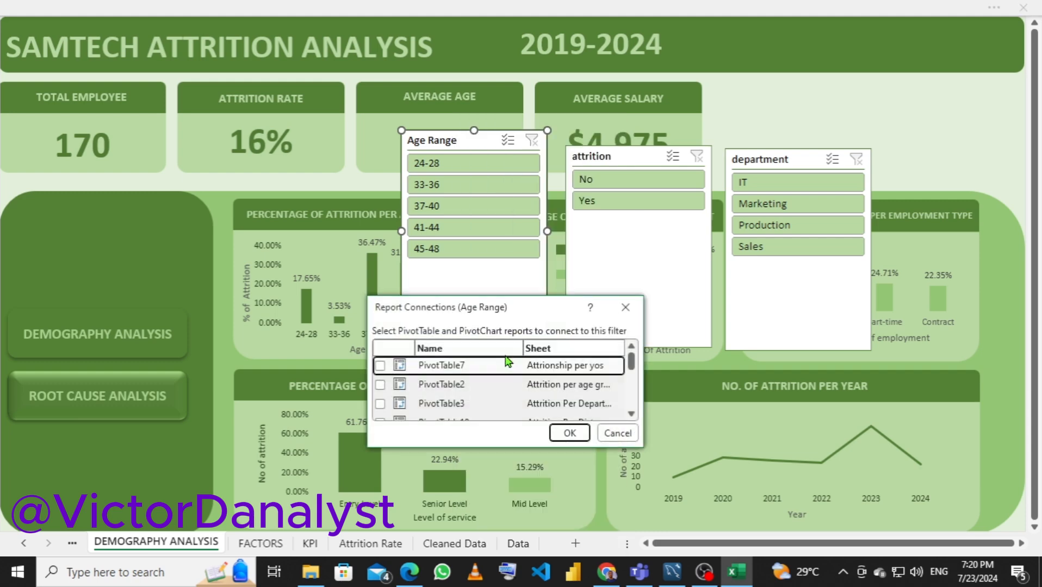
drag(451, 308, 452, 130)
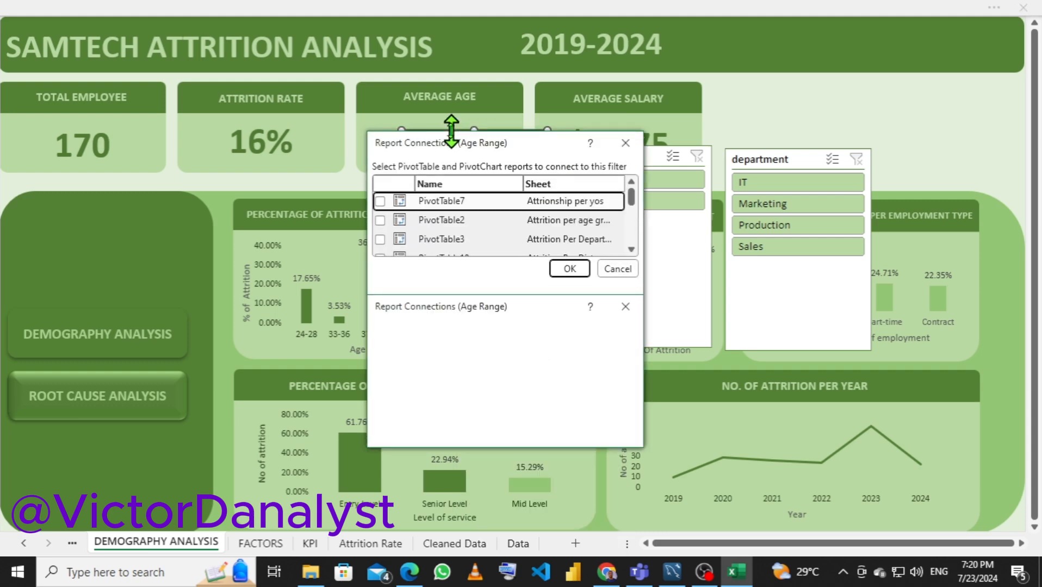
click(380, 201)
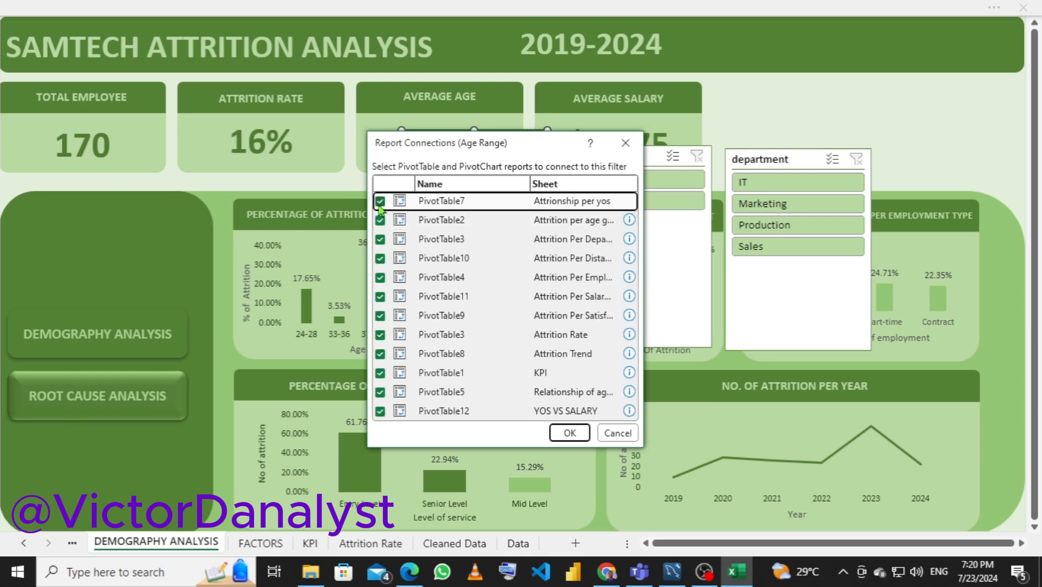
click(566, 433)
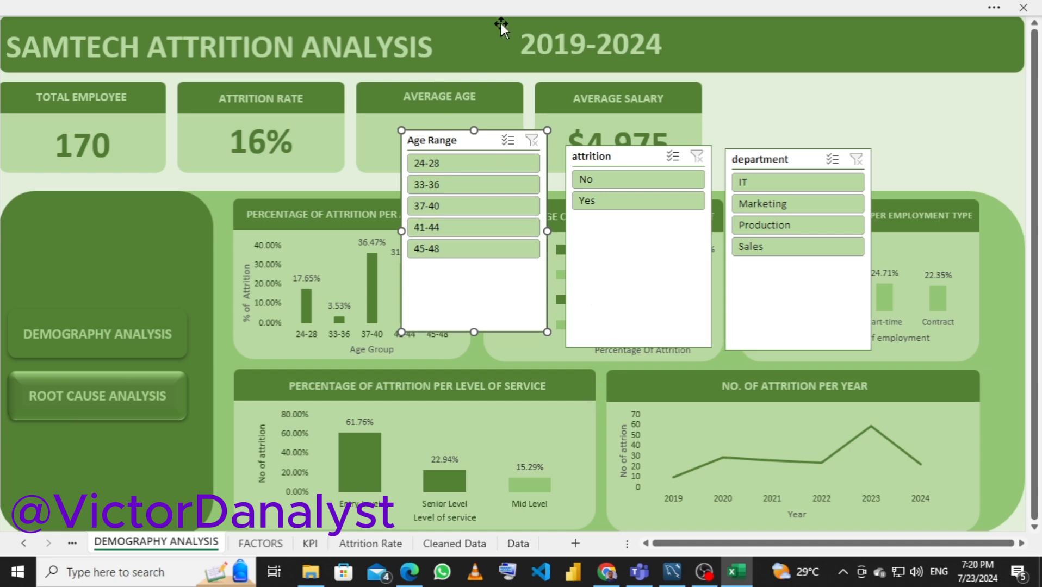
click(425, 7)
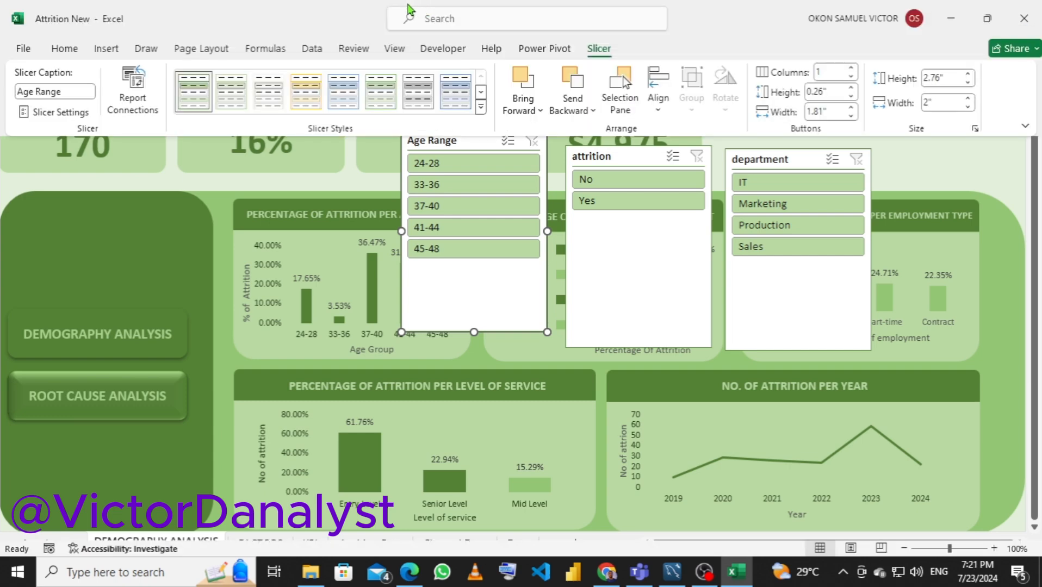
click(480, 108)
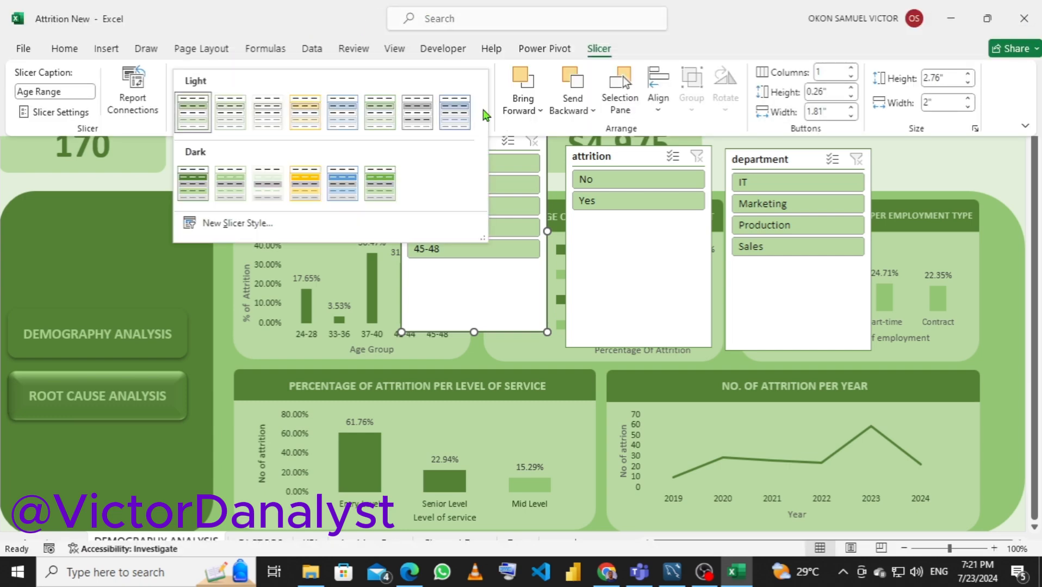
click(210, 227)
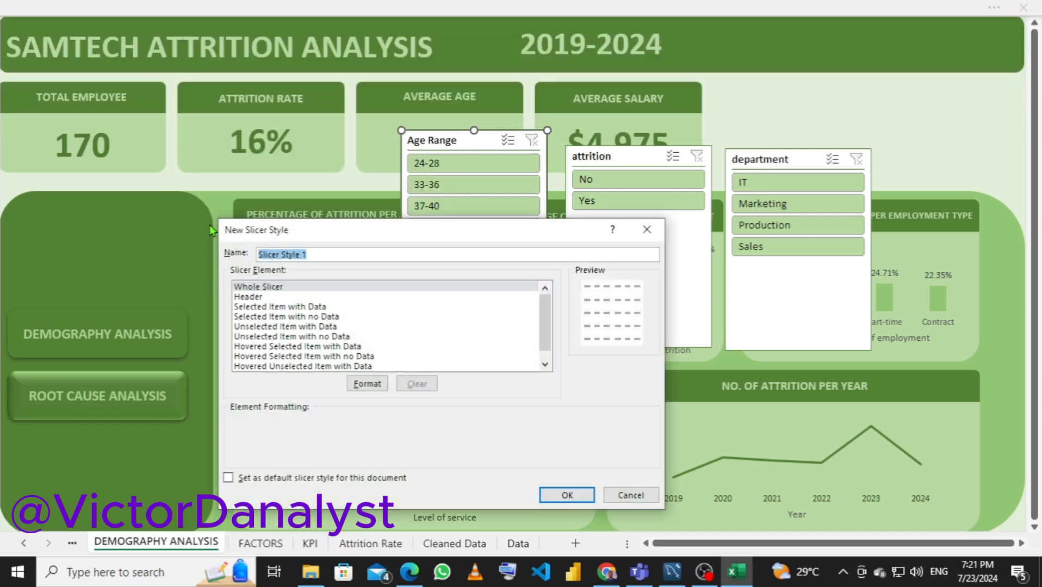
drag(360, 230, 531, 284)
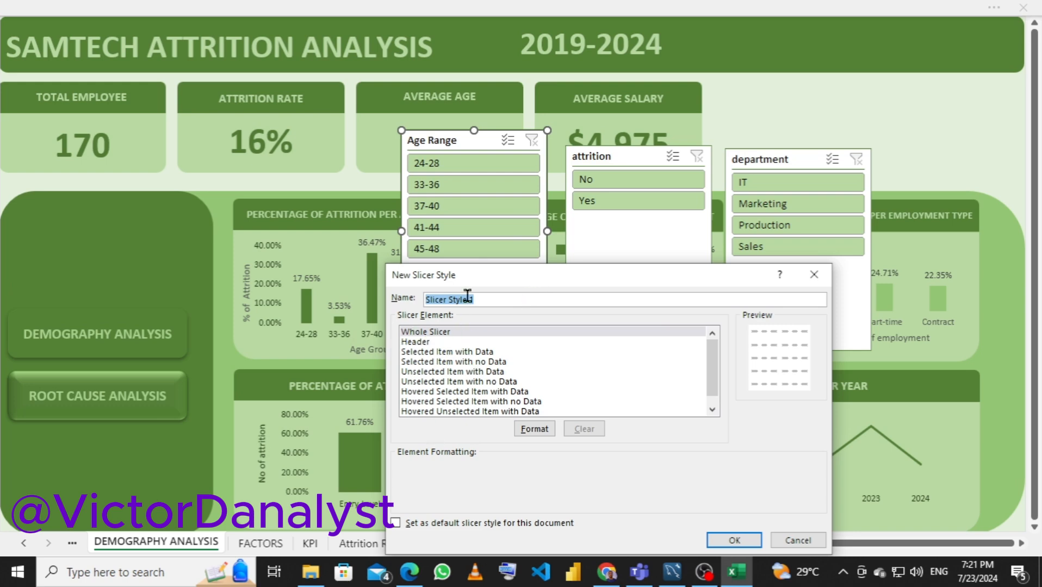
drag(613, 273, 356, 182)
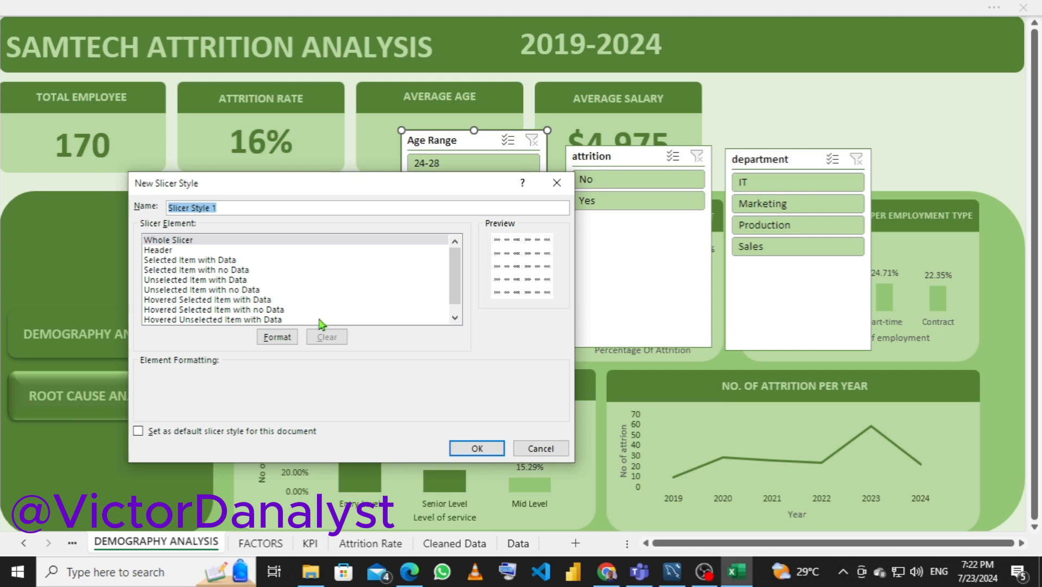
click(535, 449)
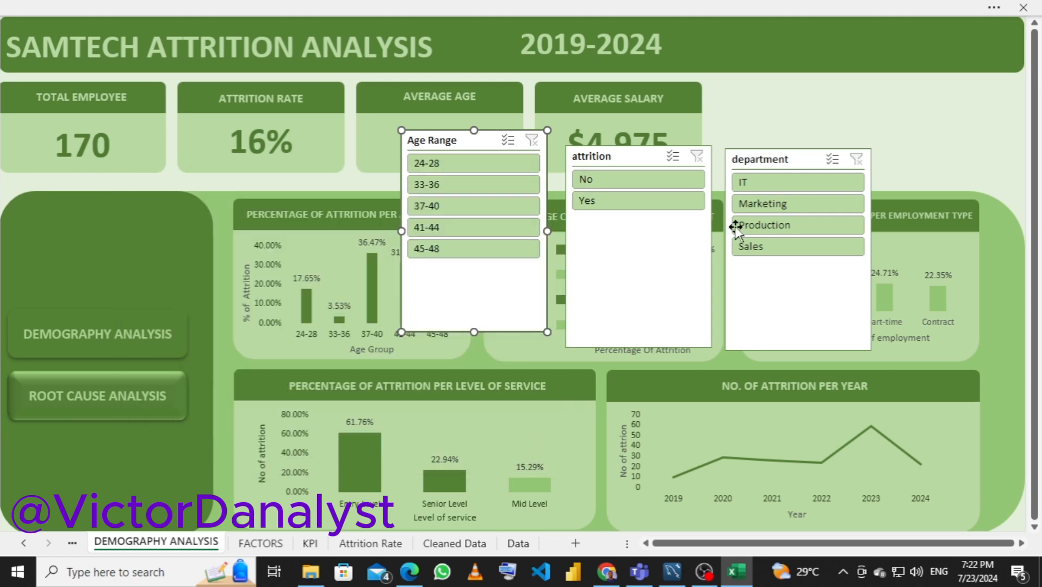
Filter the dashboard to the IT department and start a new slicer style for the department slicer
click(779, 180)
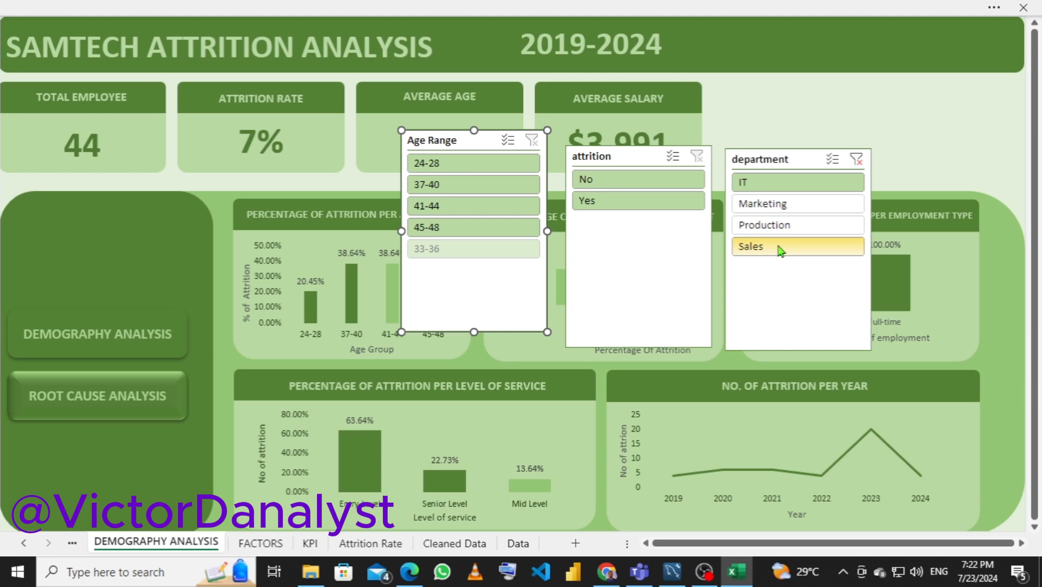
click(769, 159)
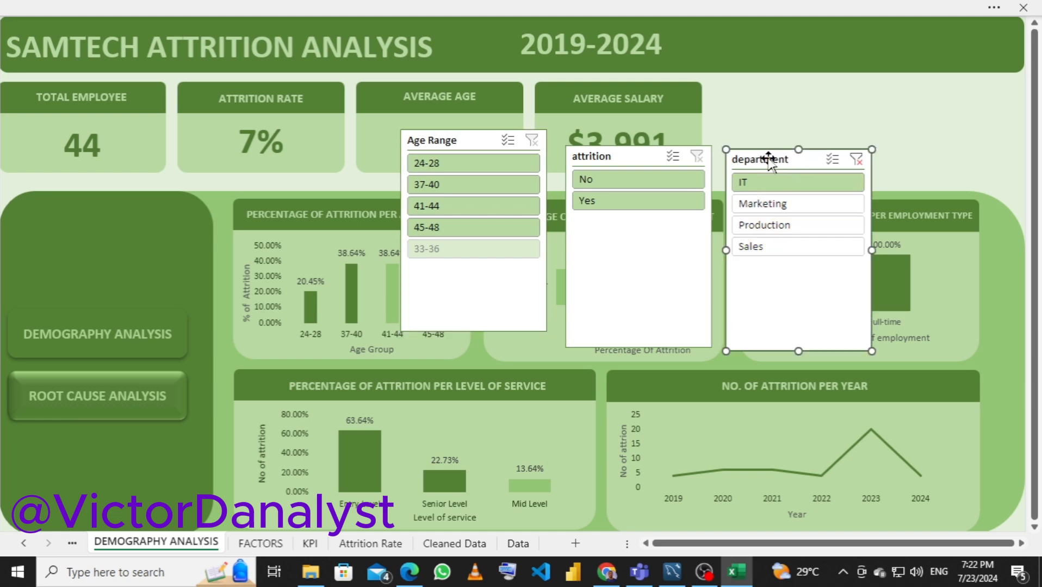
click(507, 7)
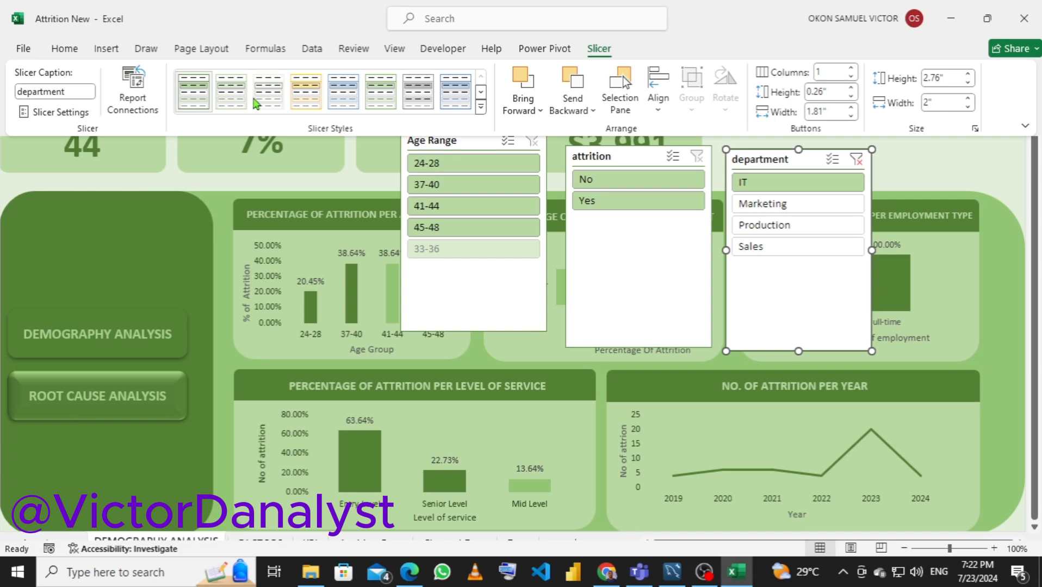
click(481, 108)
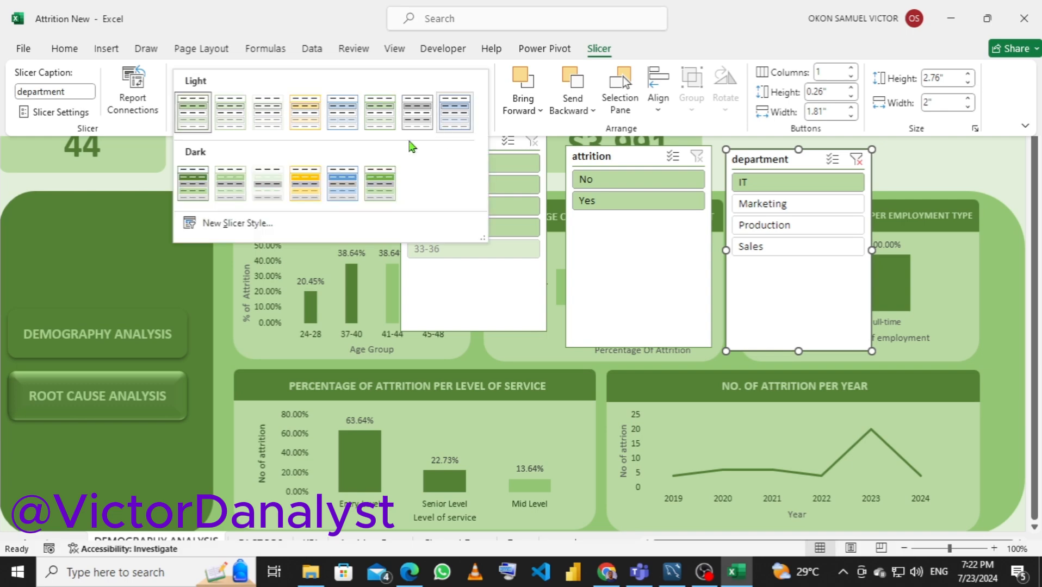
click(227, 224)
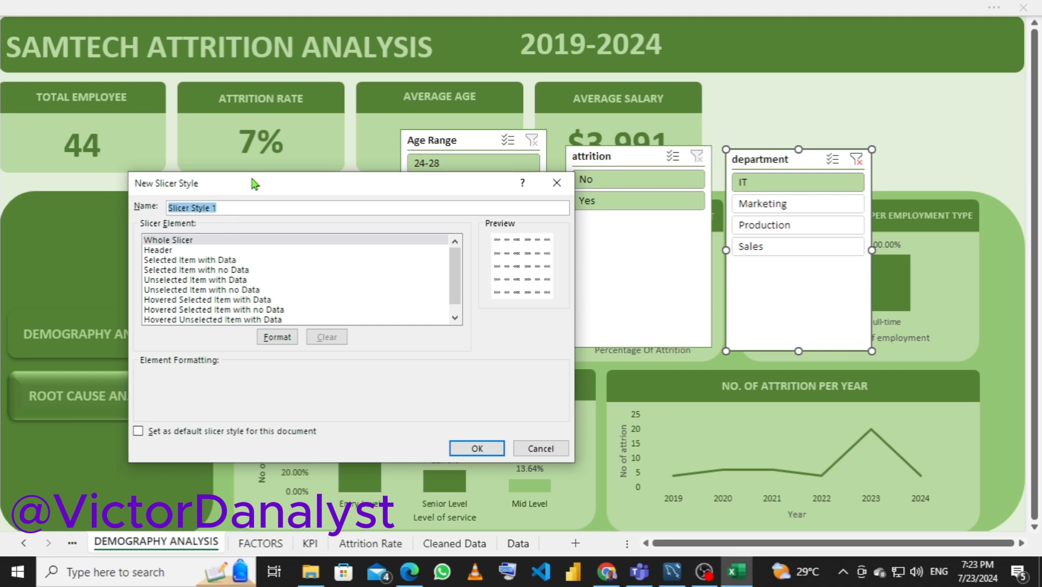
drag(253, 194, 712, 266)
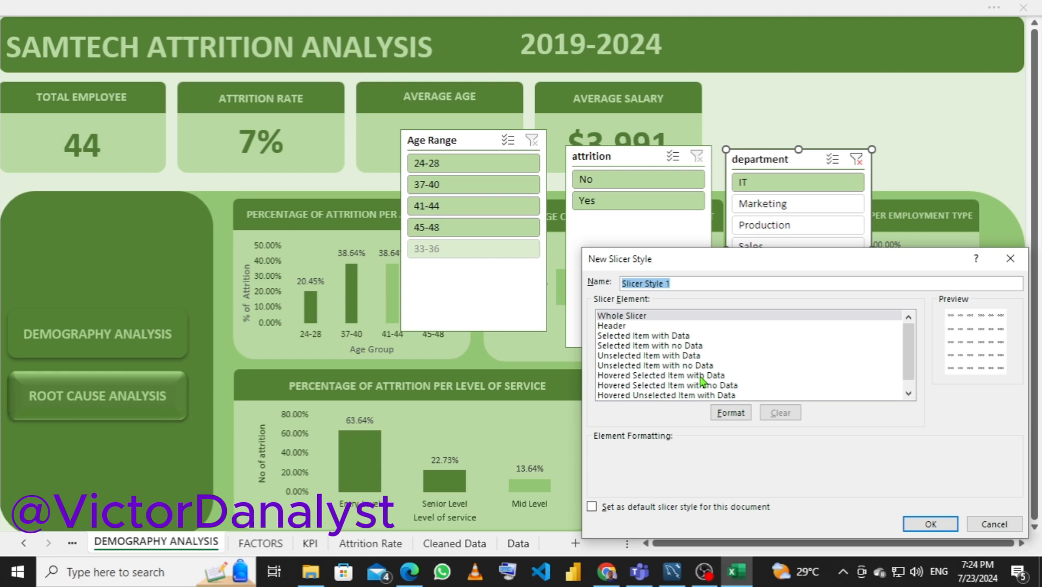
Give the Whole Slicer element of the new style a pale green background fill from the theme colors
click(729, 412)
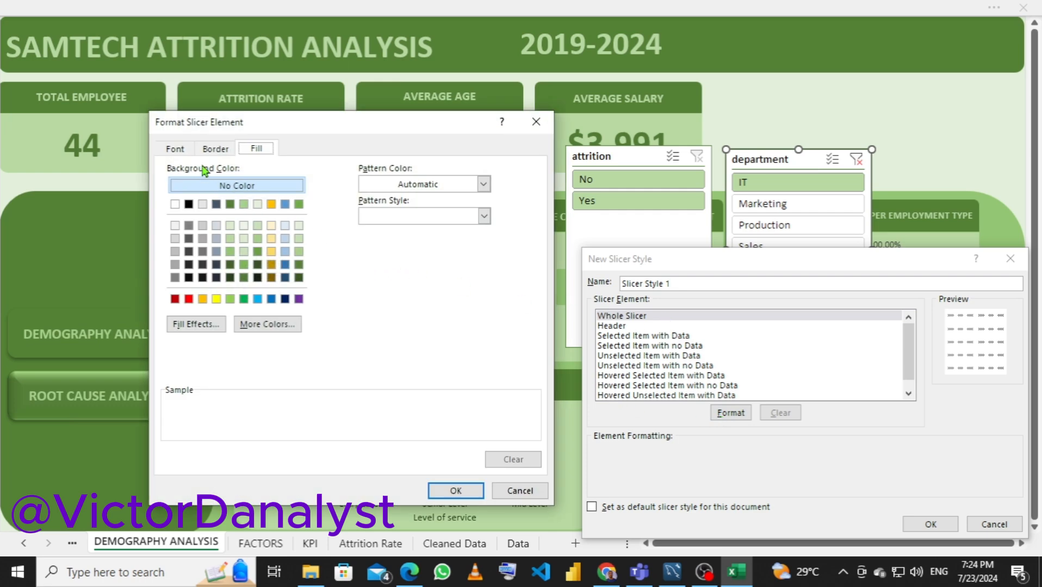
click(258, 205)
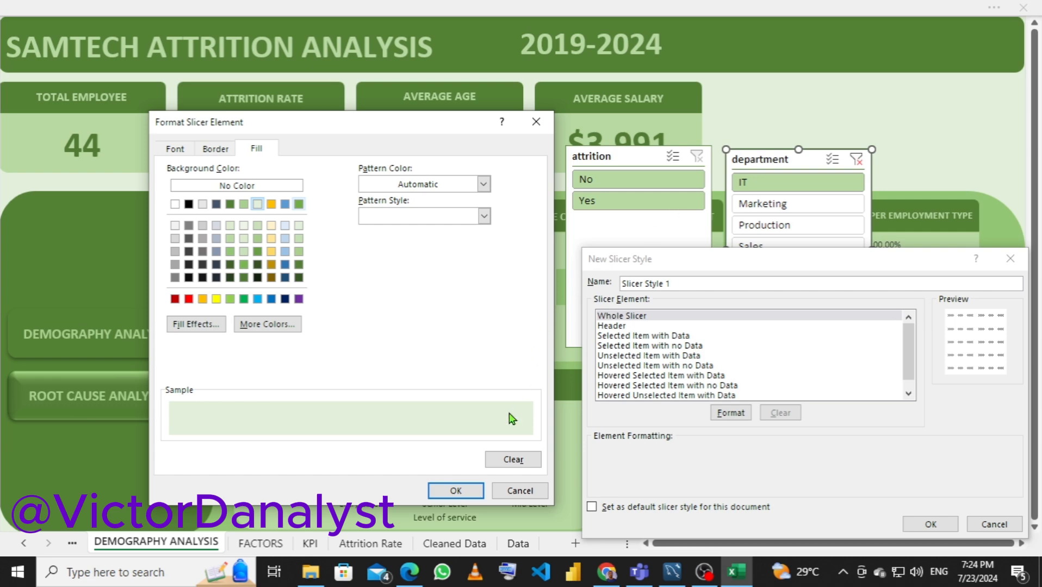
click(456, 491)
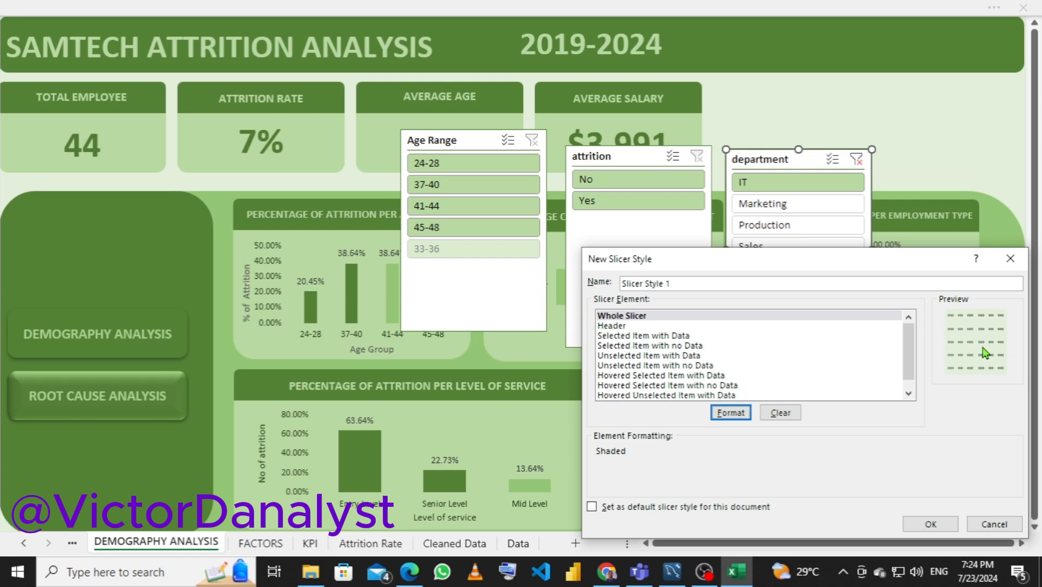
Format the style's Header element with a dark green theme fill and bold text in the pale green Accent 3 color
click(613, 326)
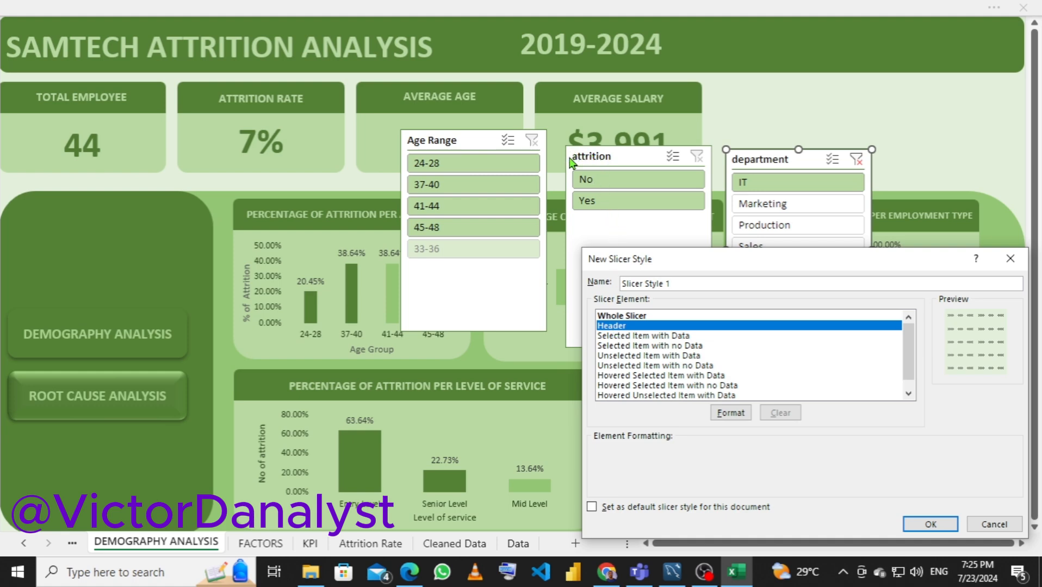
click(729, 414)
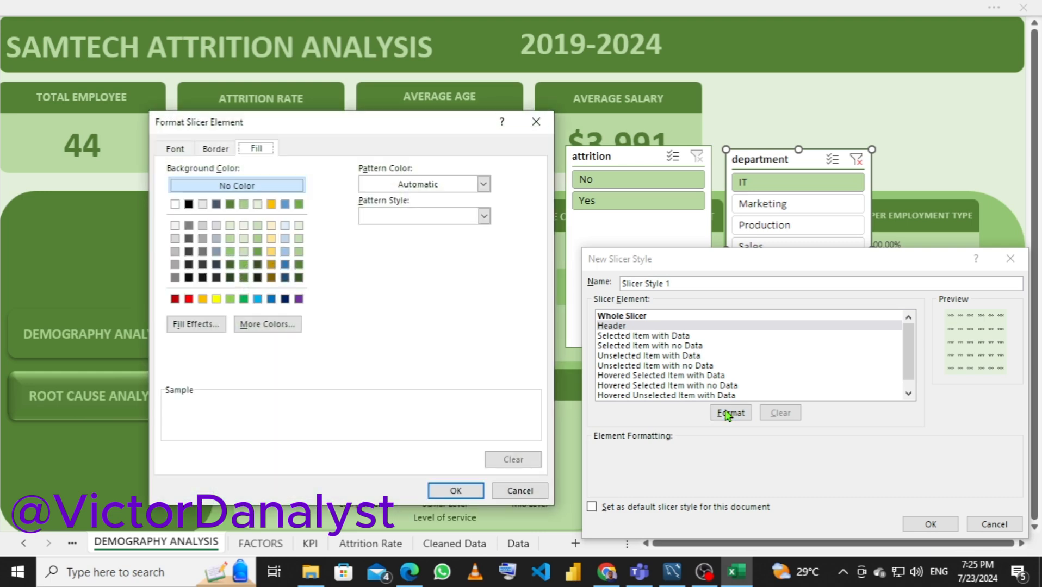
click(230, 205)
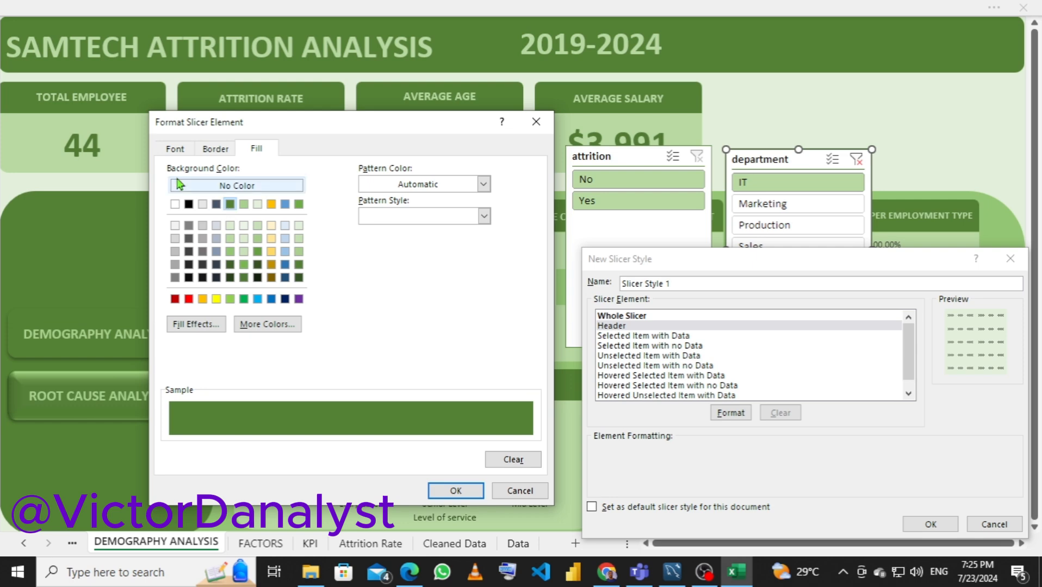
click(172, 153)
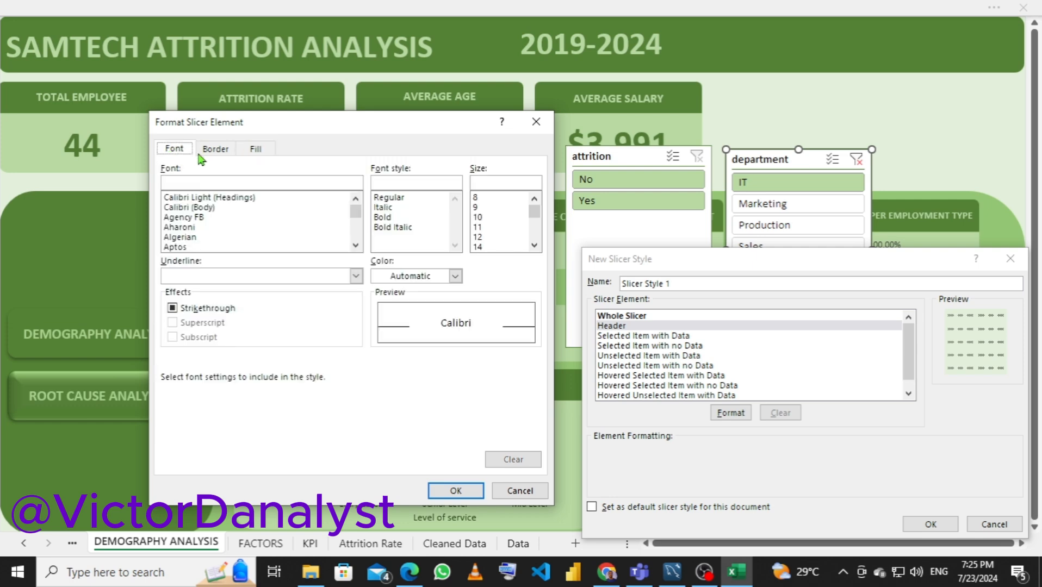
click(384, 220)
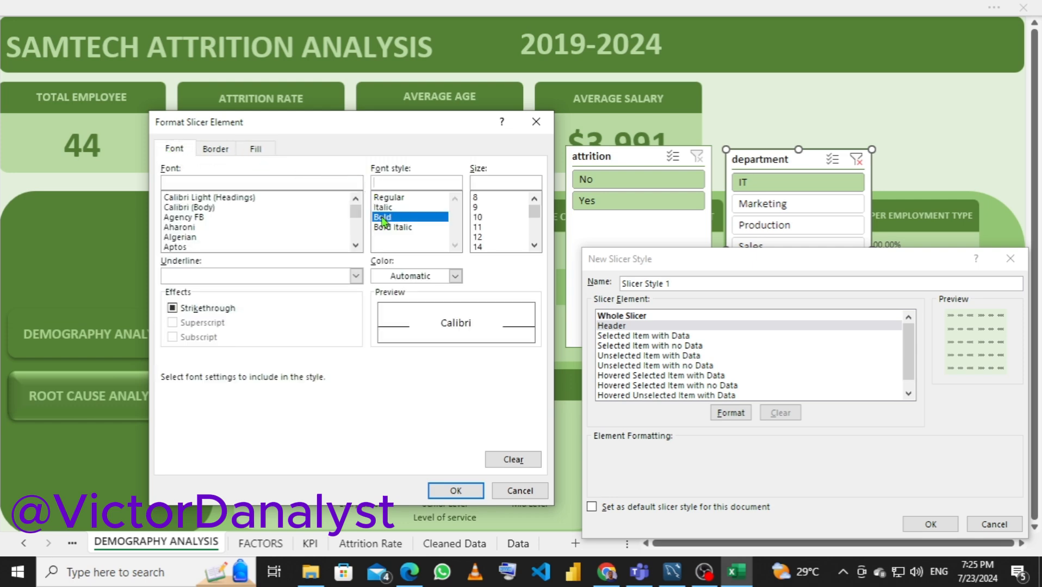
click(402, 279)
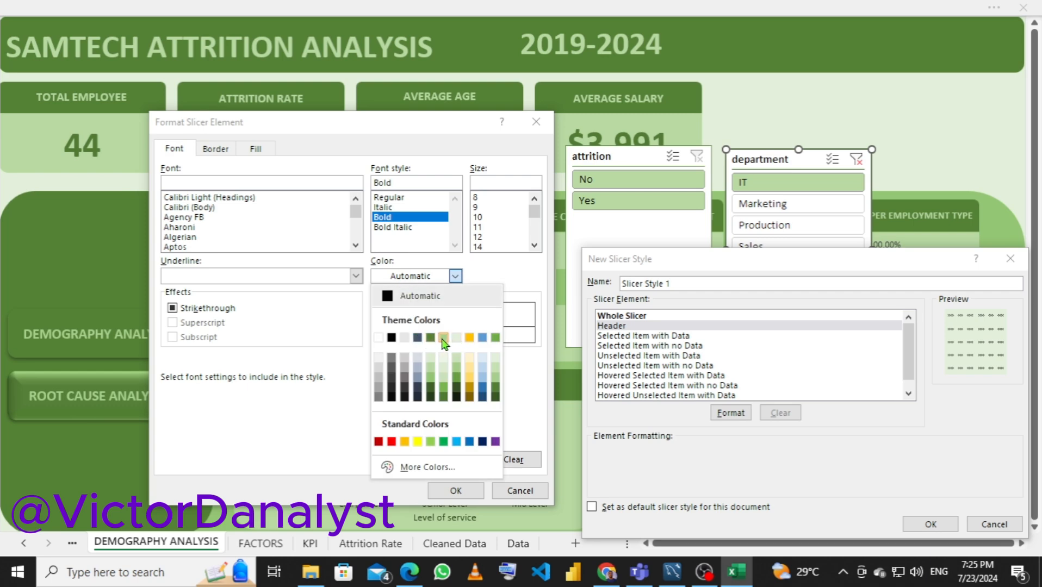
click(443, 338)
click(424, 279)
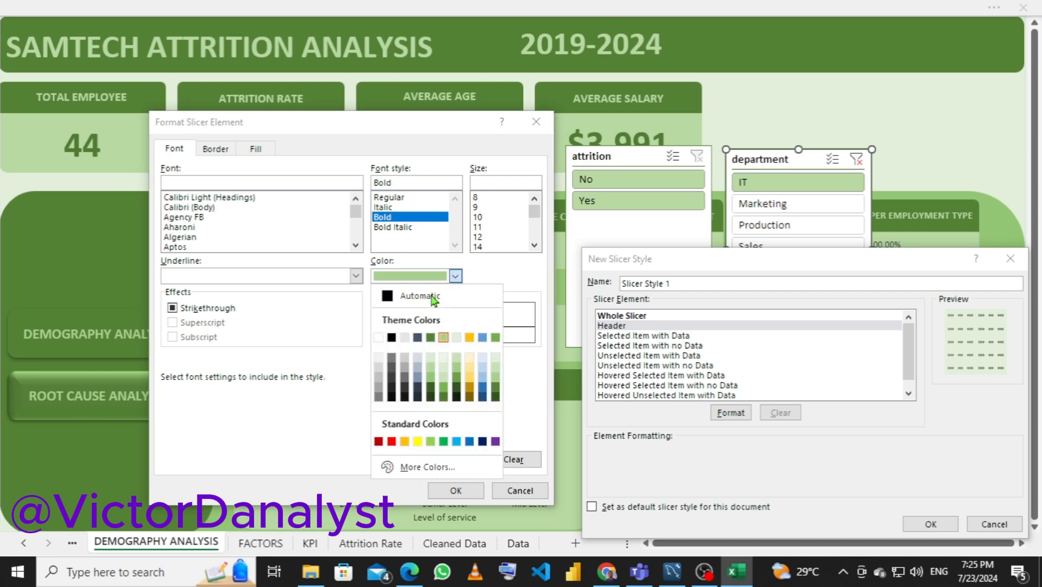
click(462, 342)
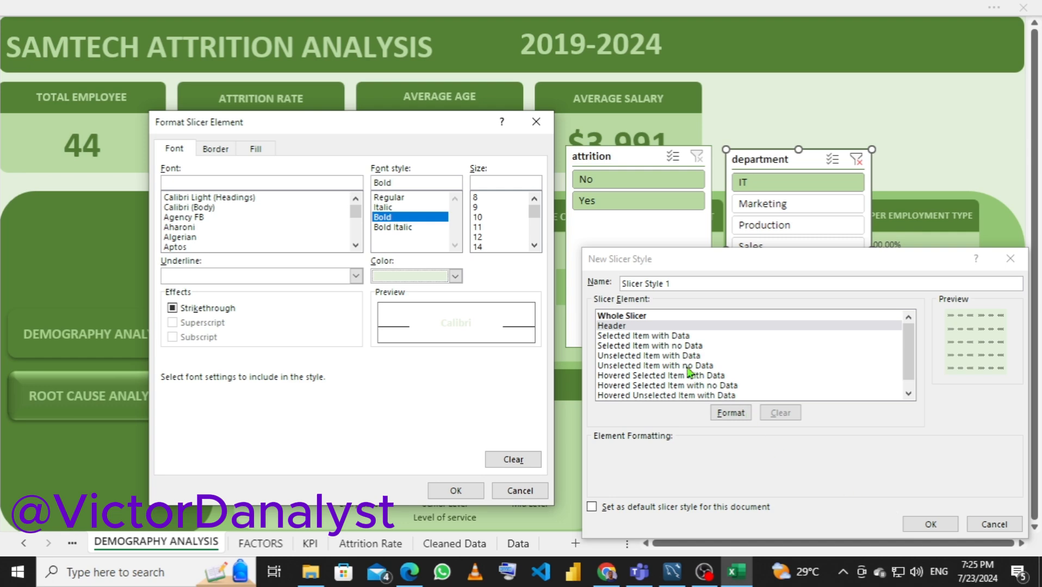
click(458, 490)
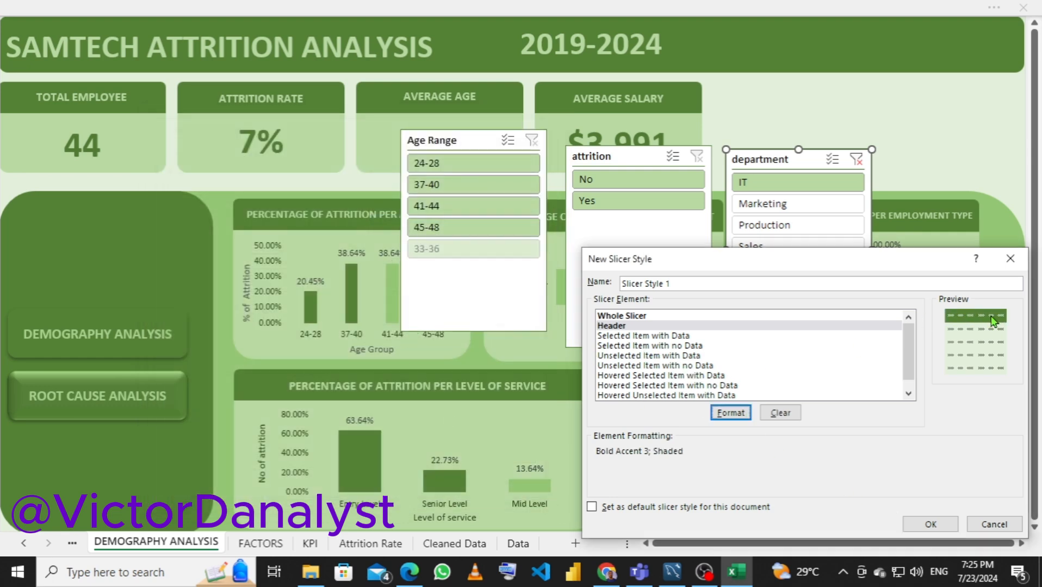
Format the Selected Item with Data element with a dark green theme fill and bold text in Accent 2, Lighter 80%
click(608, 338)
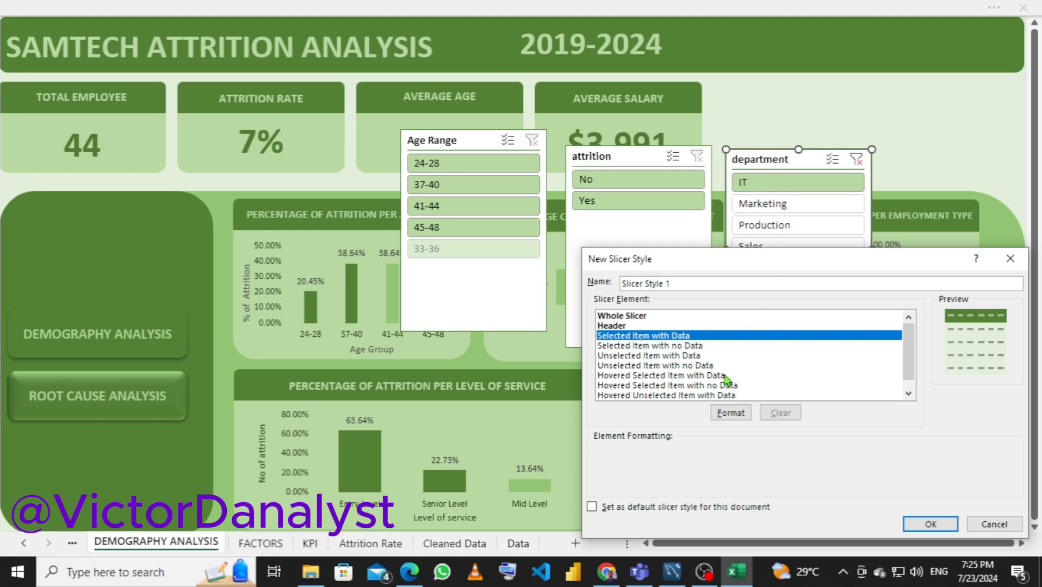
click(730, 414)
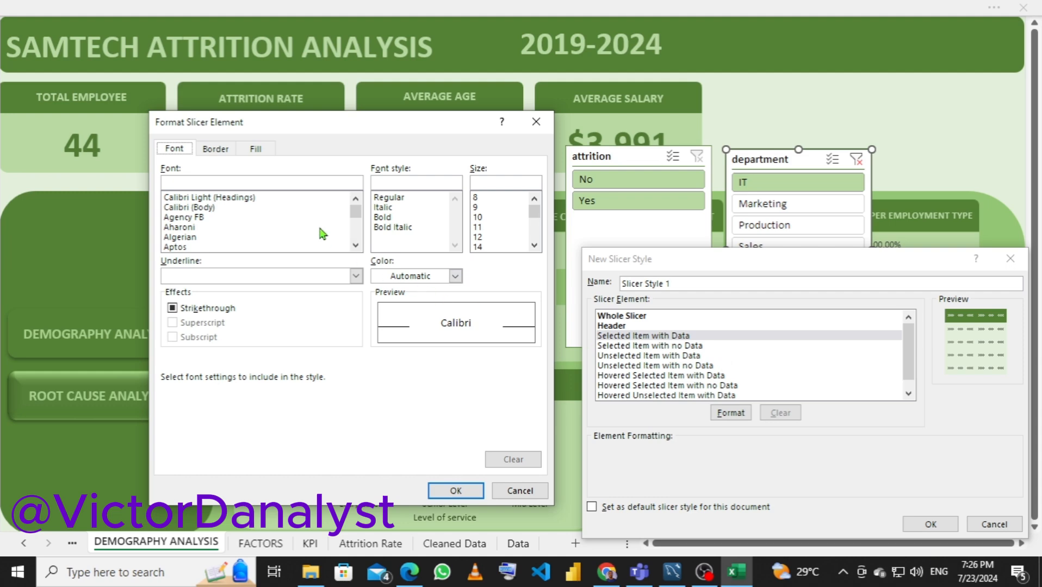
click(250, 151)
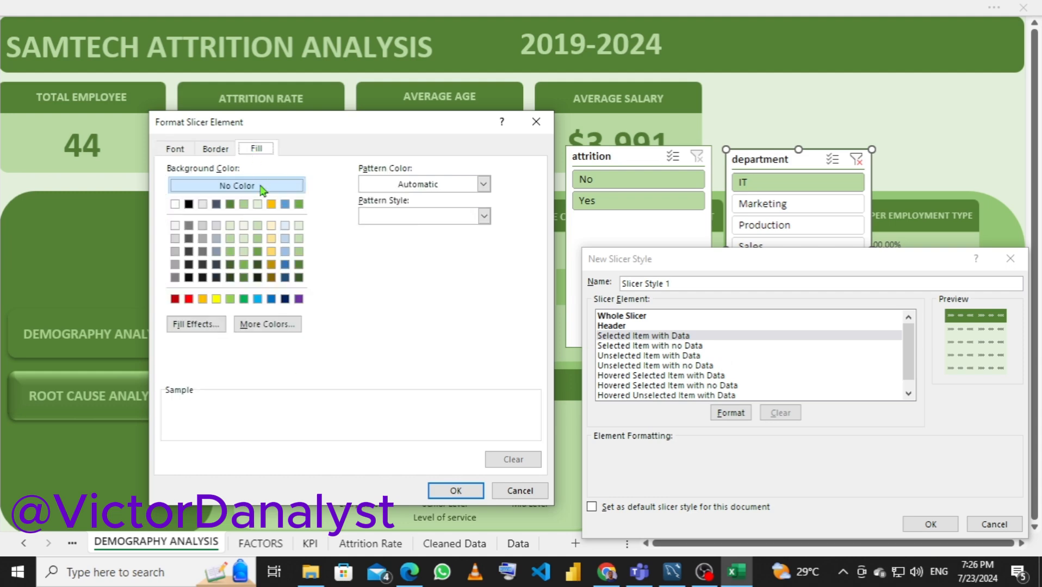
click(231, 205)
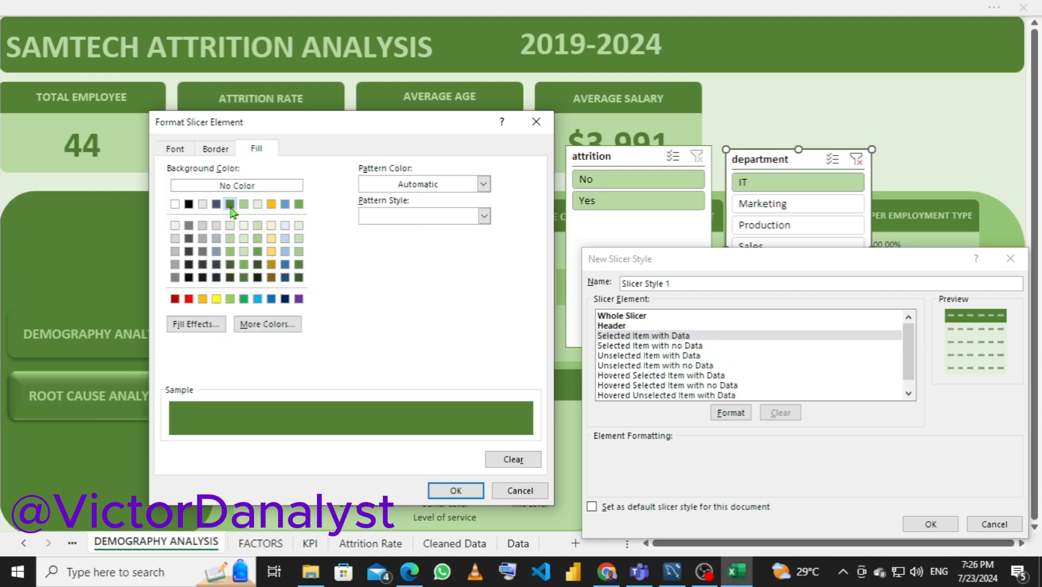
click(175, 151)
click(435, 278)
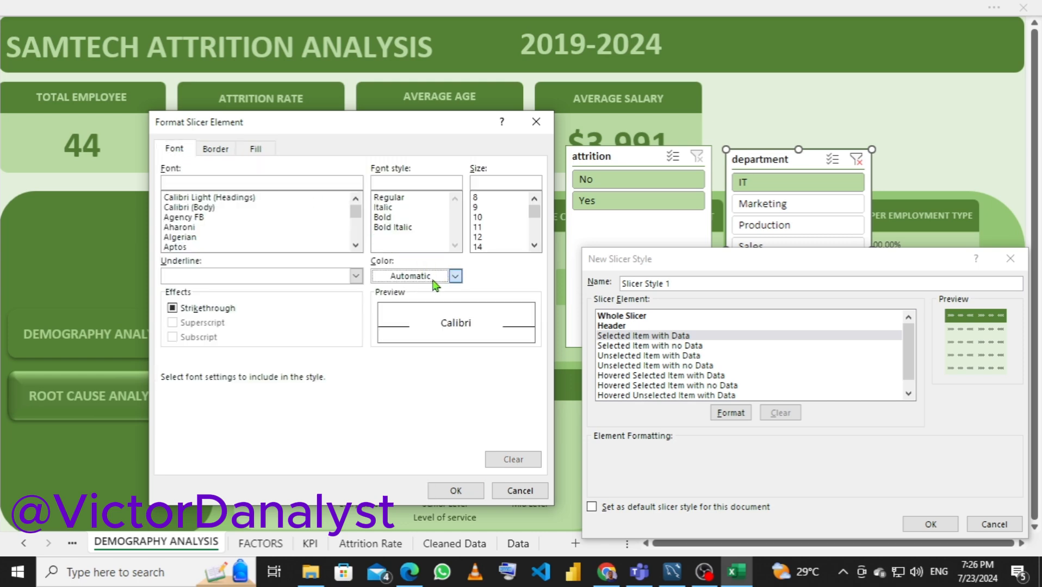
click(455, 276)
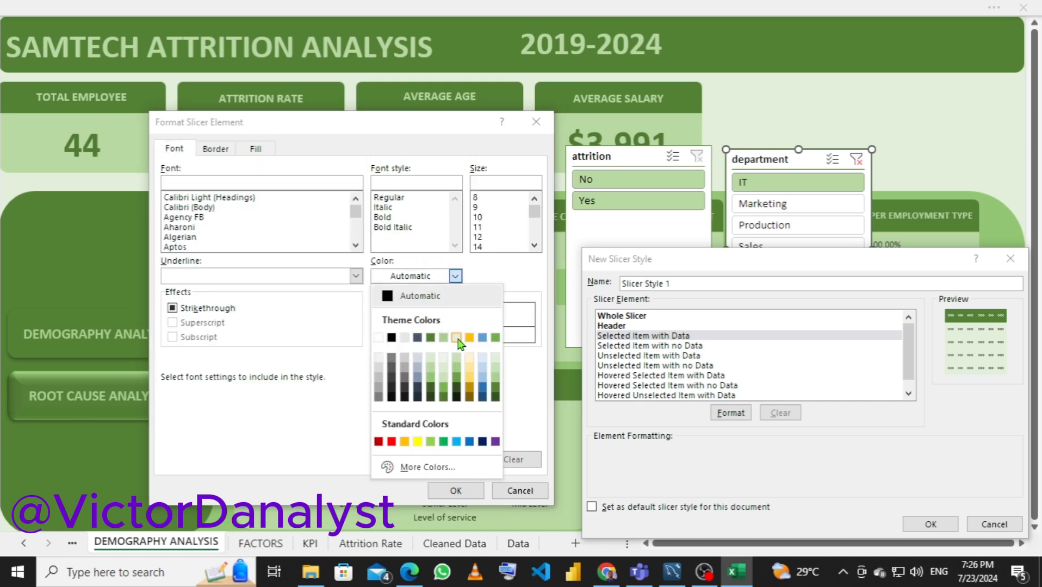
click(444, 358)
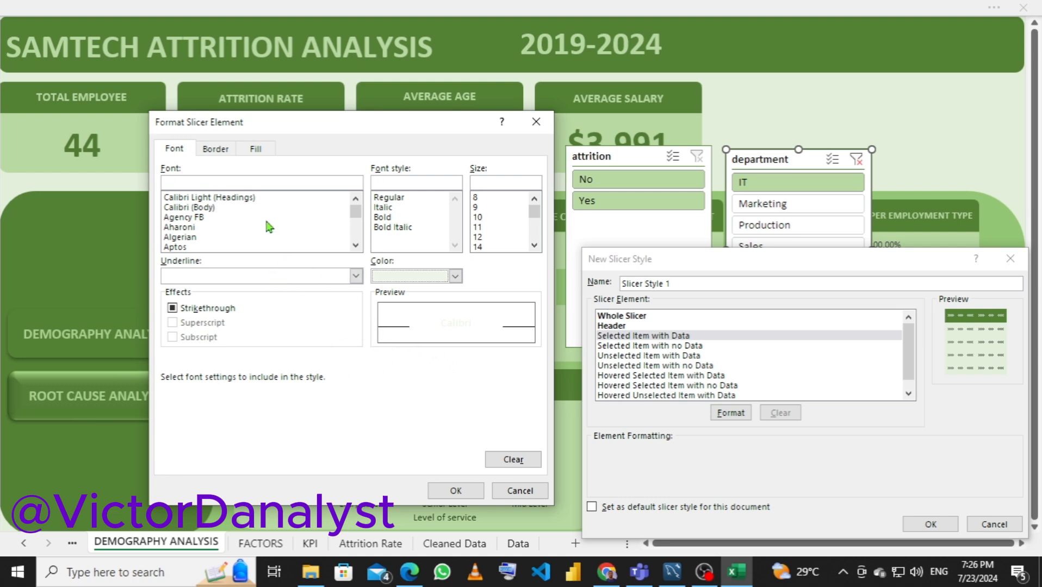
click(401, 218)
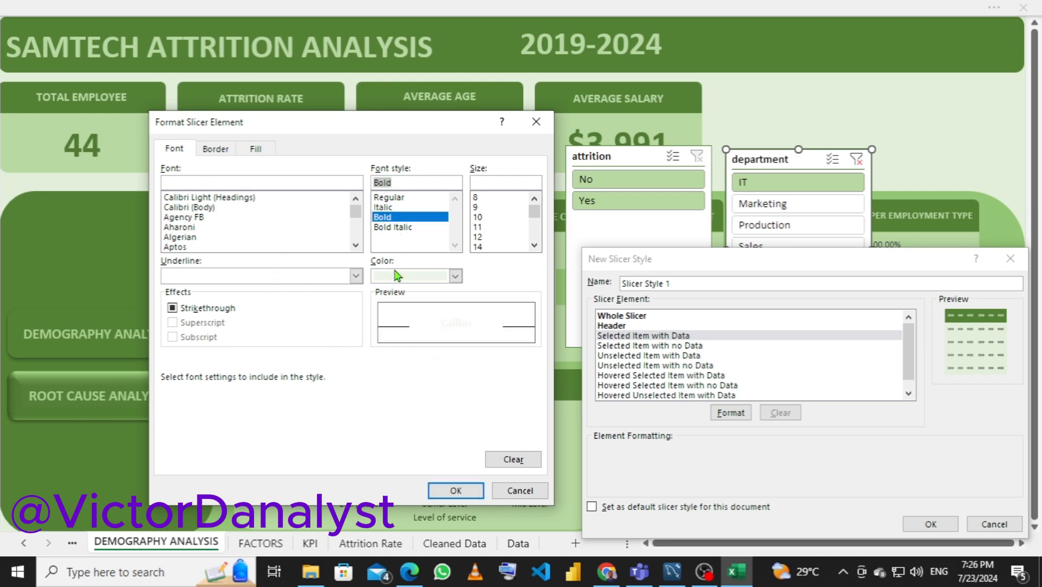
click(457, 491)
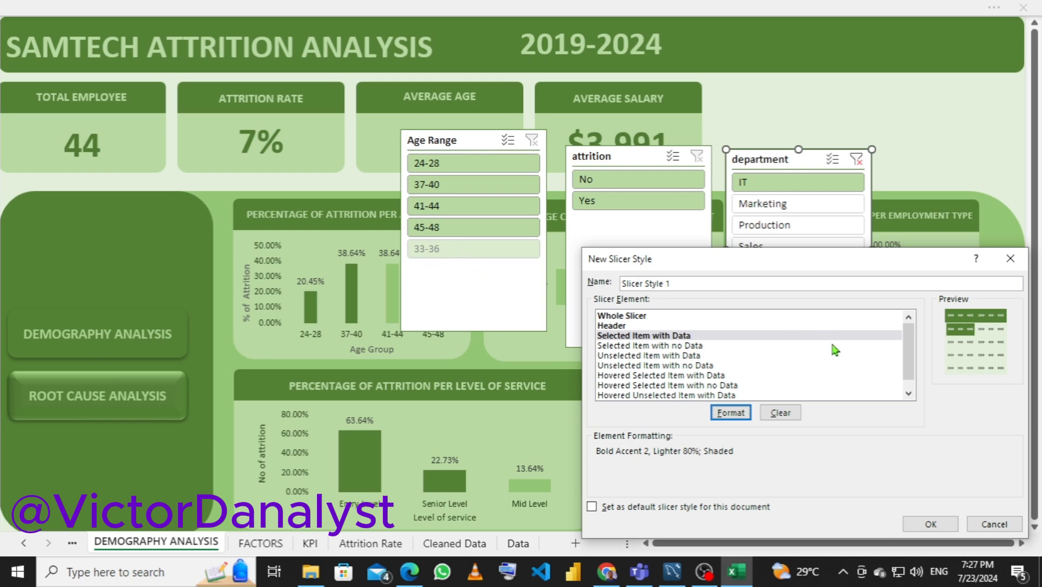
Set the Selected Item with no Data element's text to bold in the lightest Accent 2 green
click(650, 347)
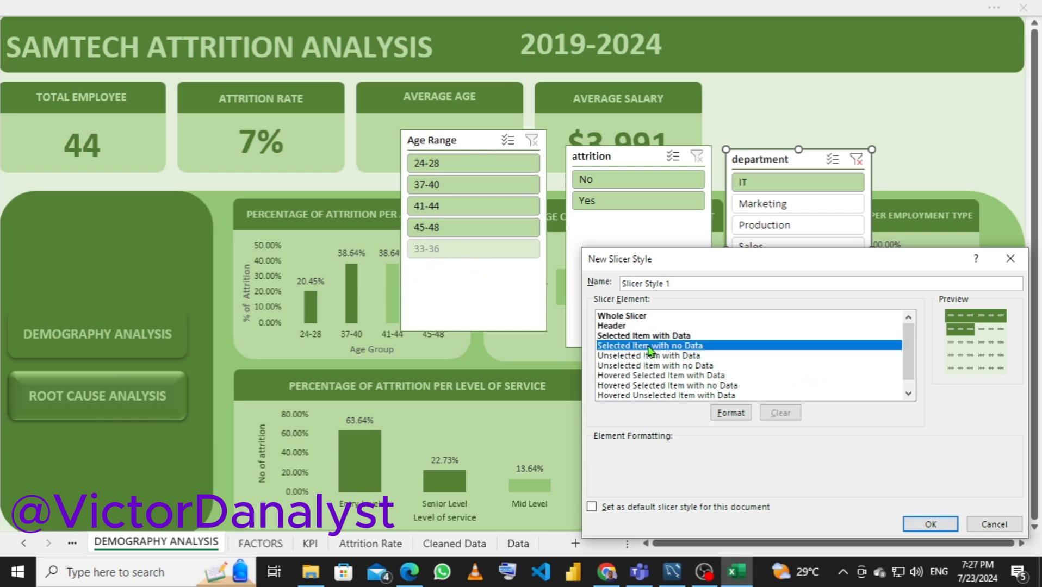
click(731, 413)
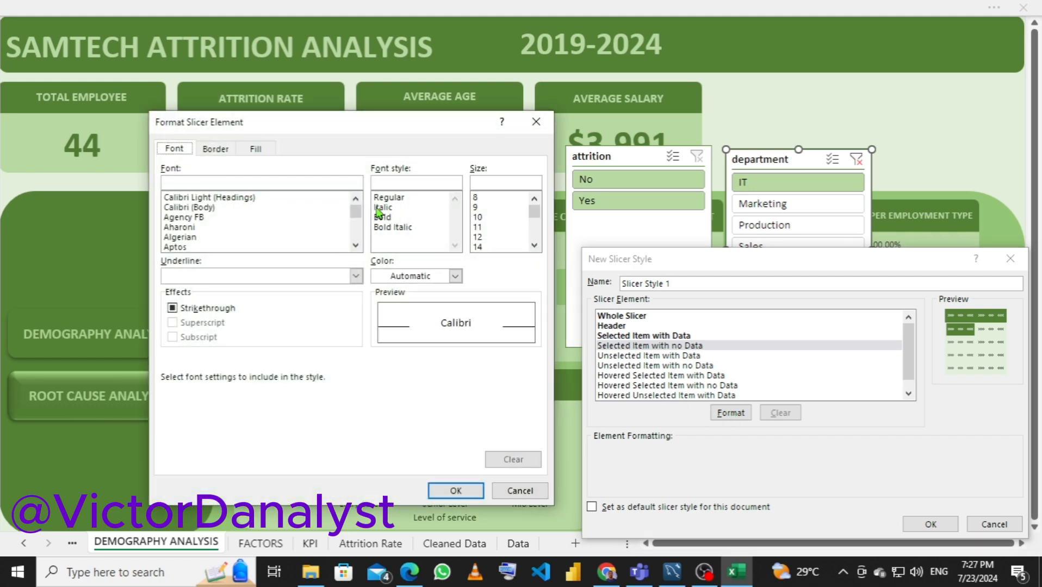
click(455, 276)
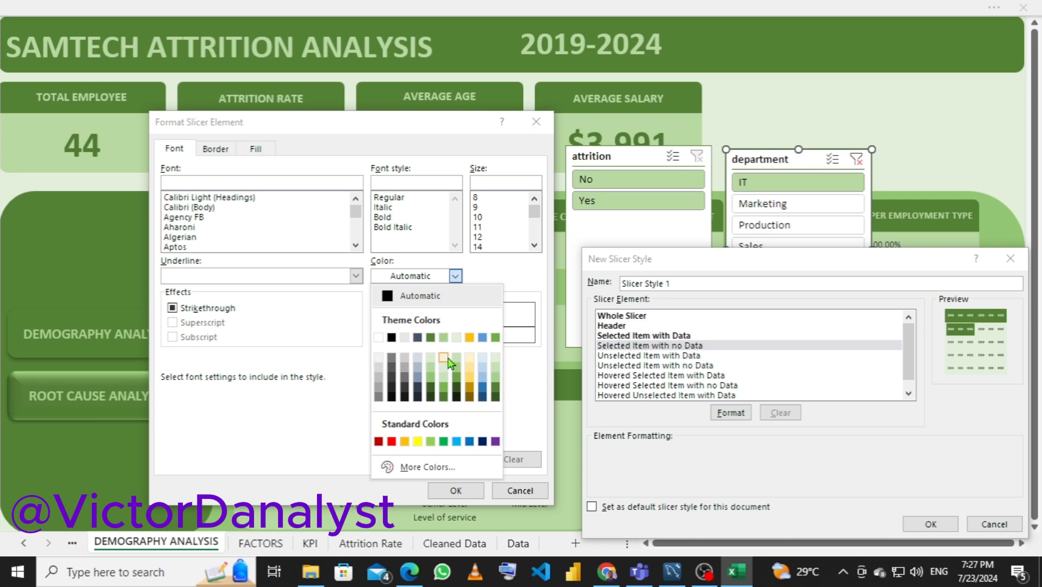
click(444, 358)
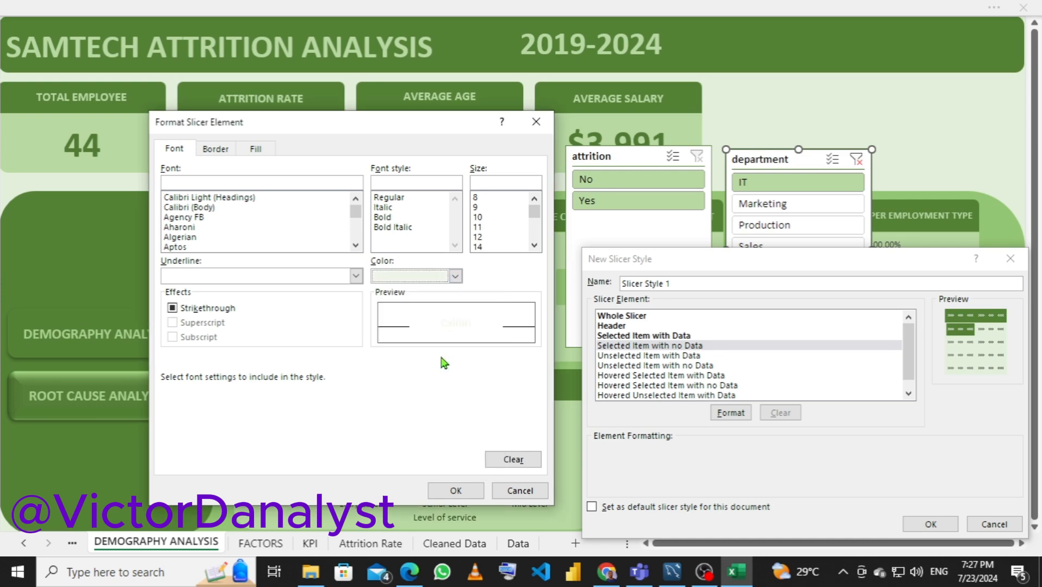
click(387, 218)
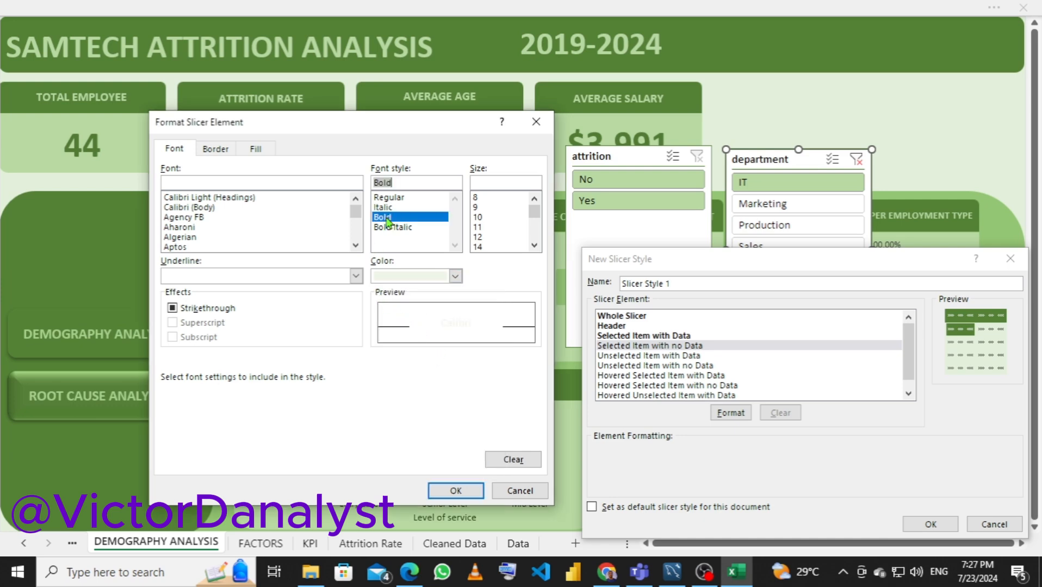
Try dark green and gold backgrounds for the Selected Item with no Data element, and settle on the standard red fill
click(257, 153)
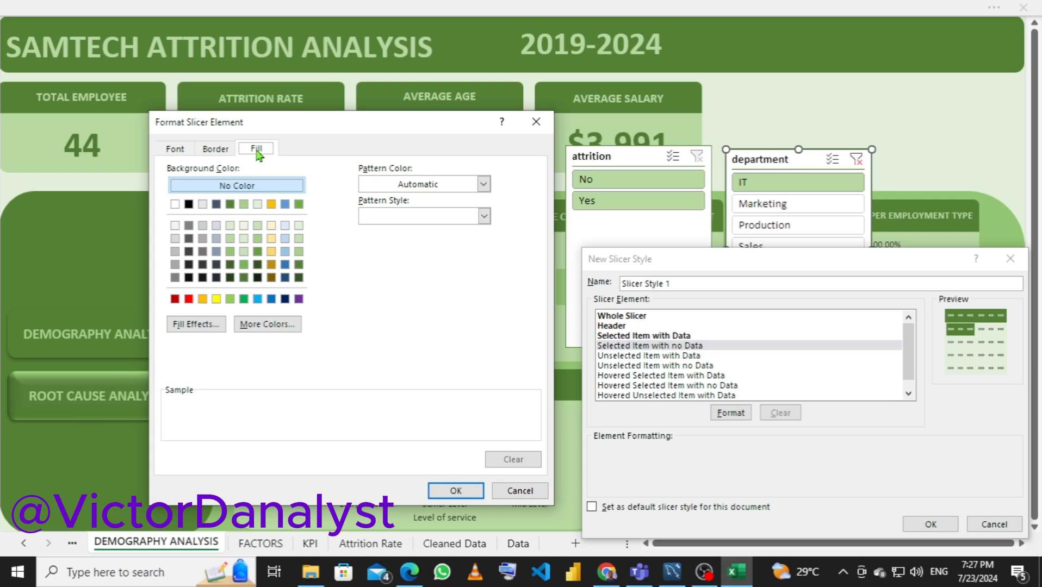
click(230, 204)
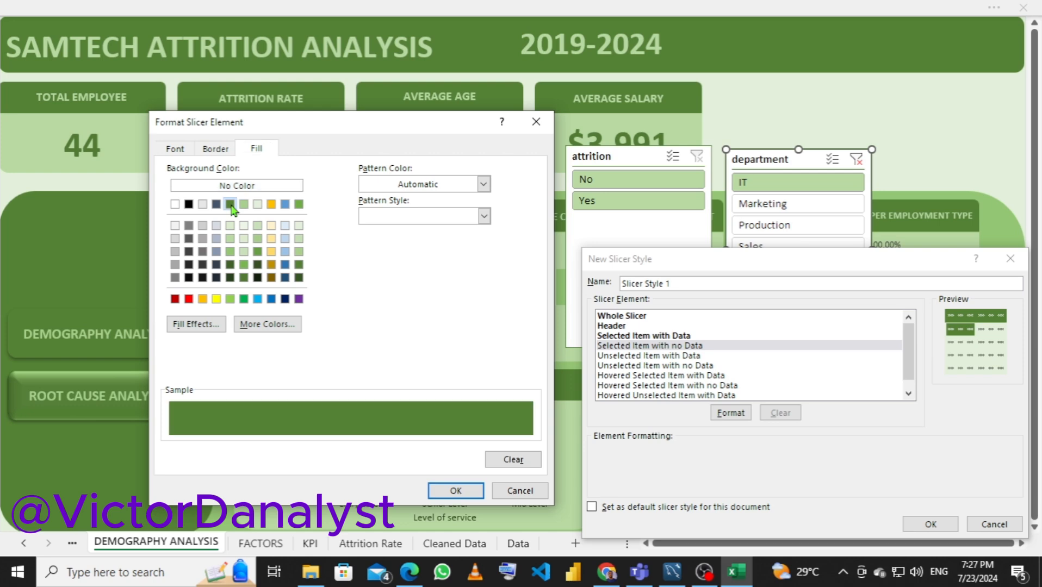
click(188, 300)
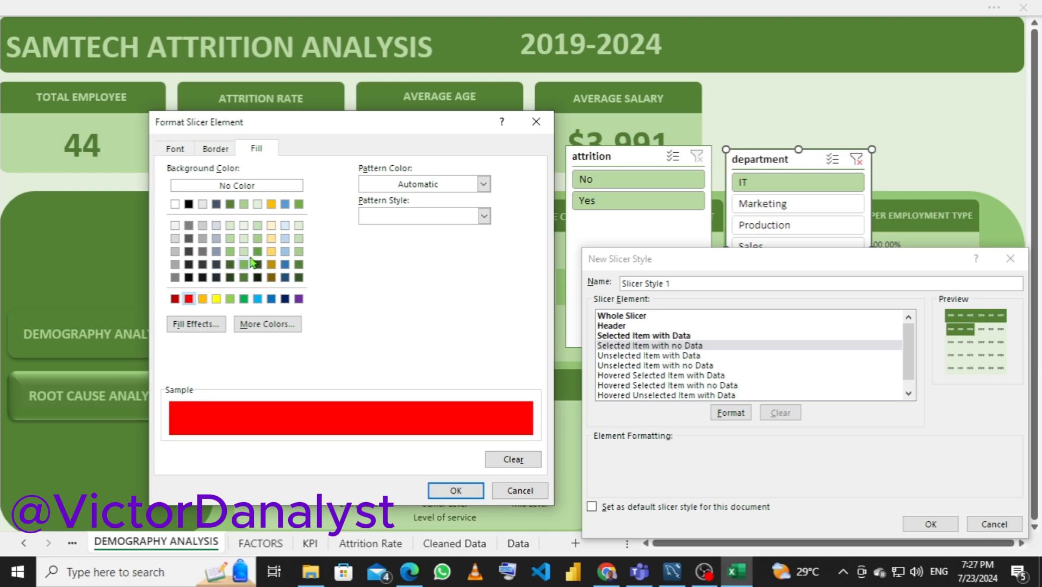
click(271, 204)
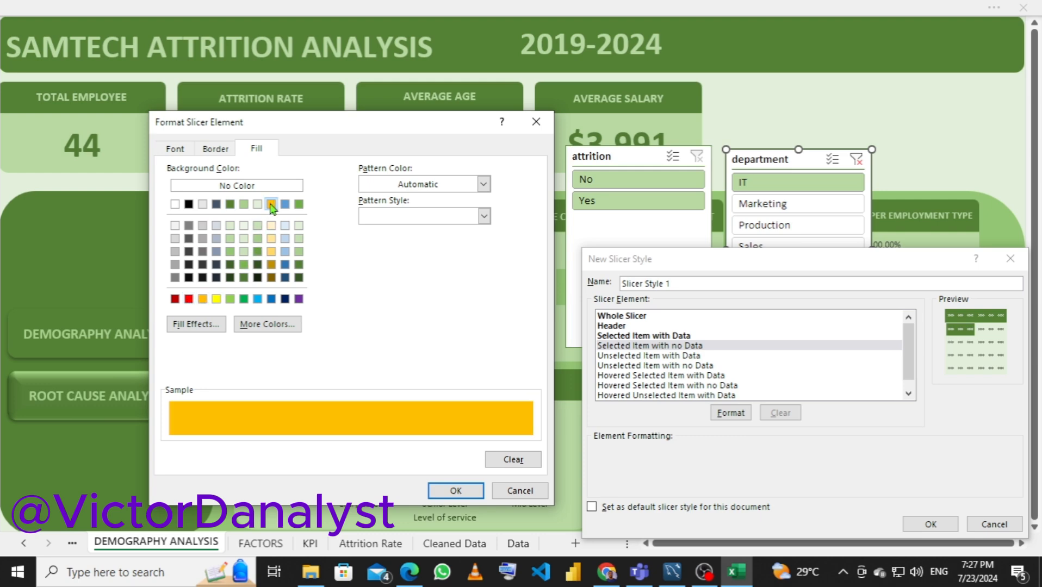
click(189, 299)
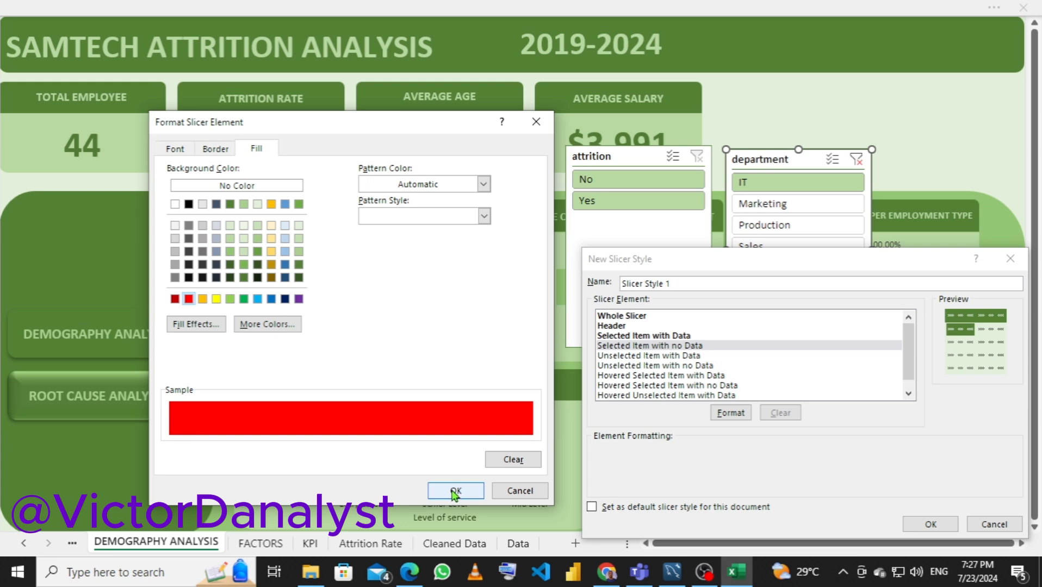
Change the Selected Item with no Data element's font color to black from the theme colors and apply its formatting
click(176, 153)
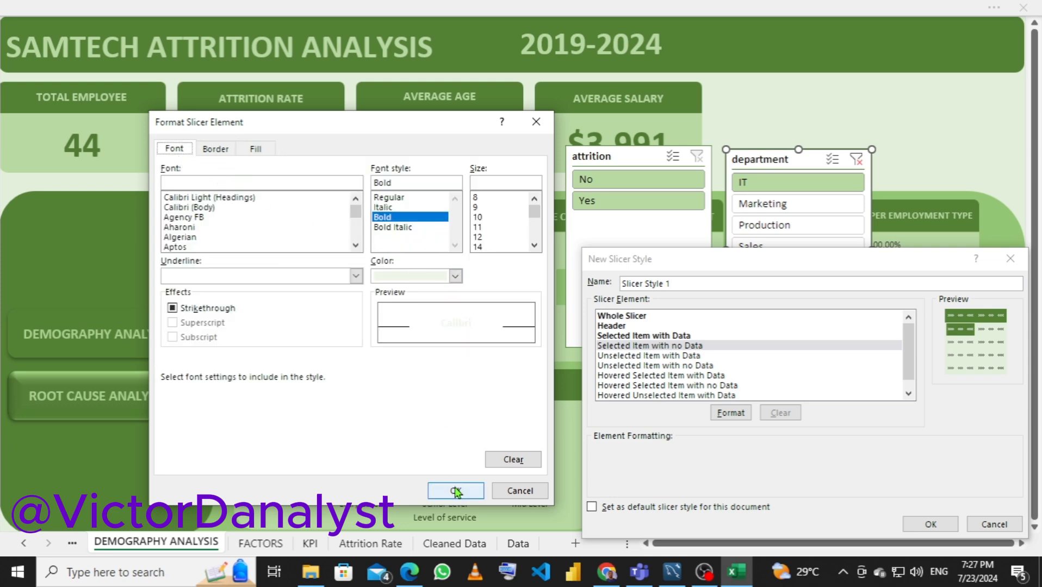
click(455, 276)
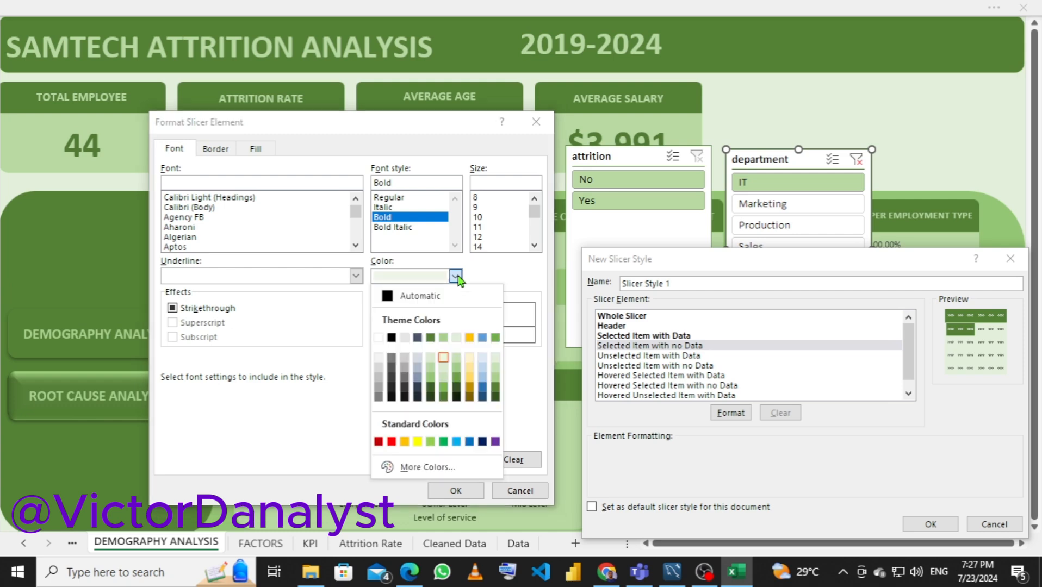
click(391, 338)
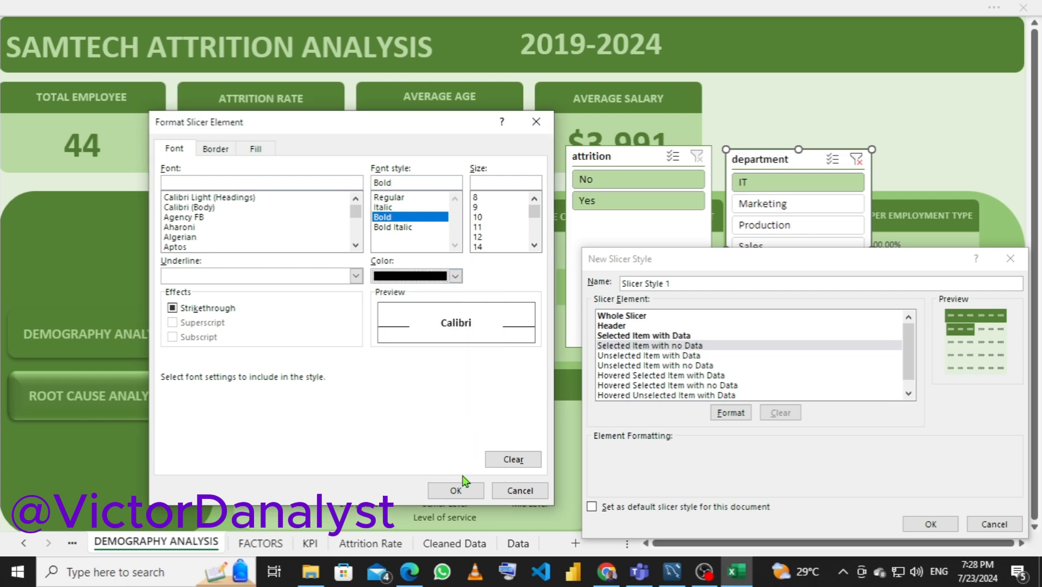
click(454, 491)
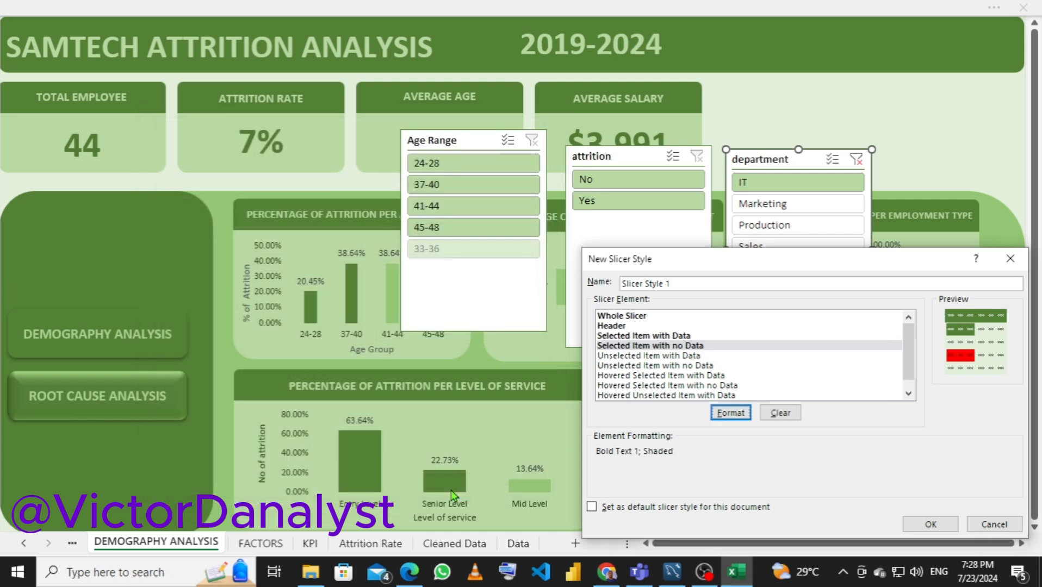
Format the Unselected Item with Data element with the lightest Accent 2 green fill and dark green Accent 1 text
click(633, 356)
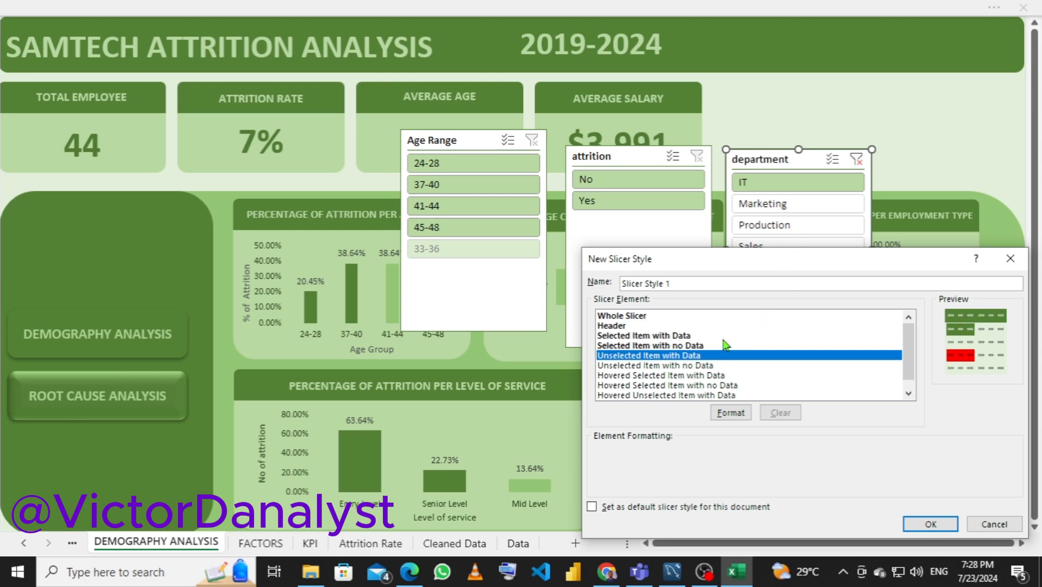
click(729, 415)
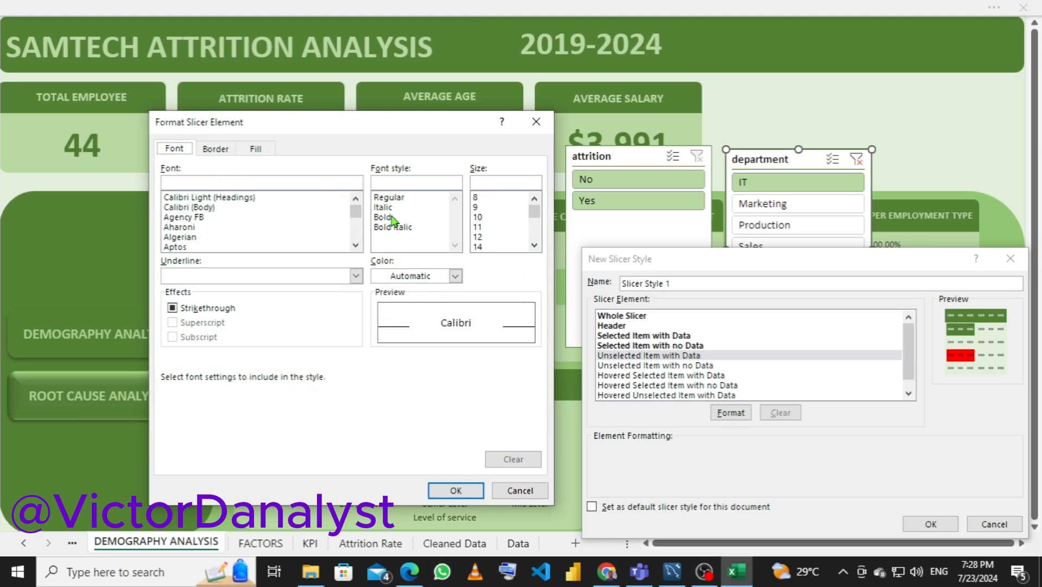
click(255, 151)
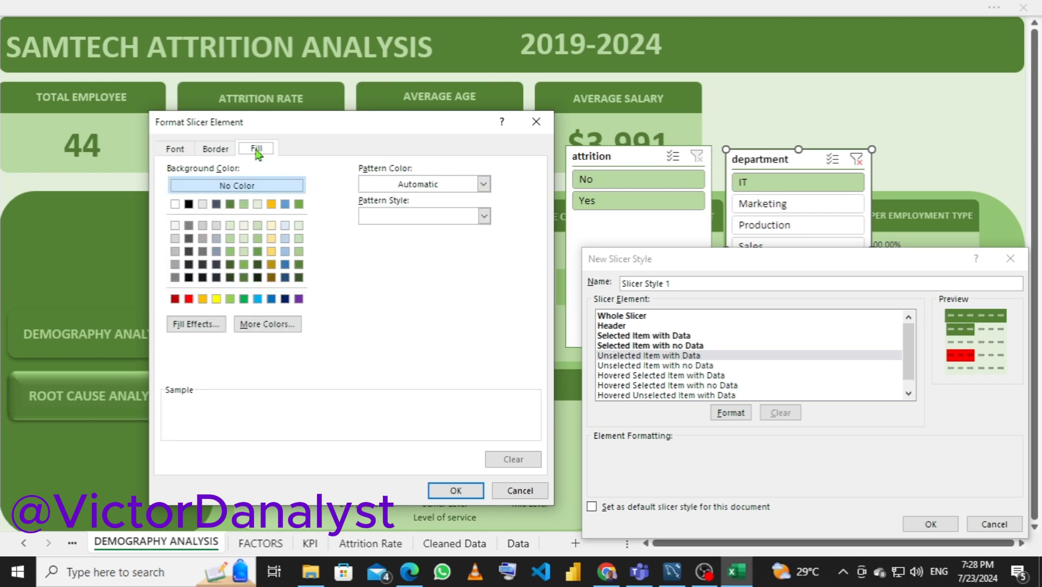
click(244, 226)
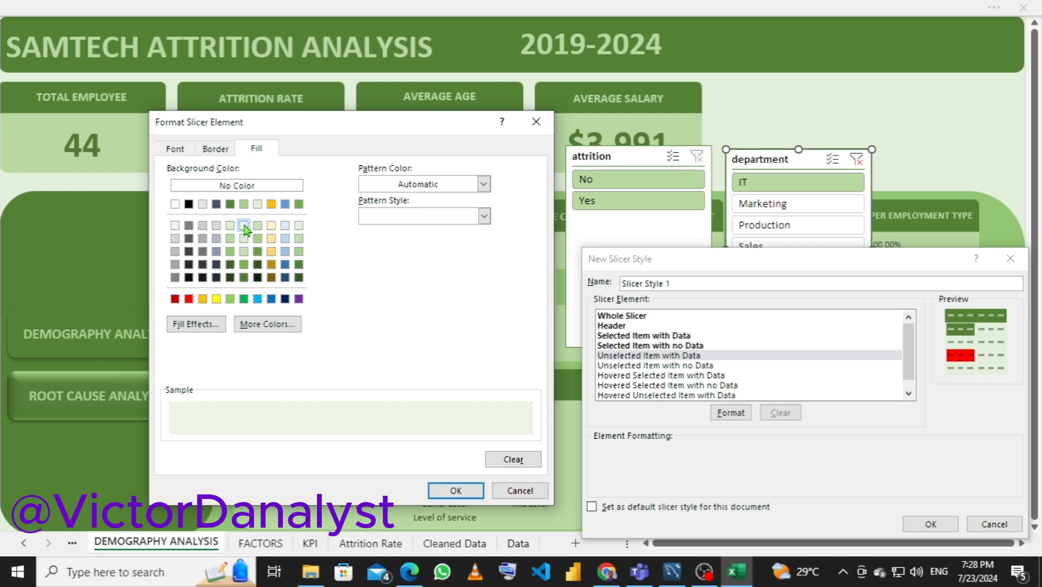
click(175, 150)
click(423, 278)
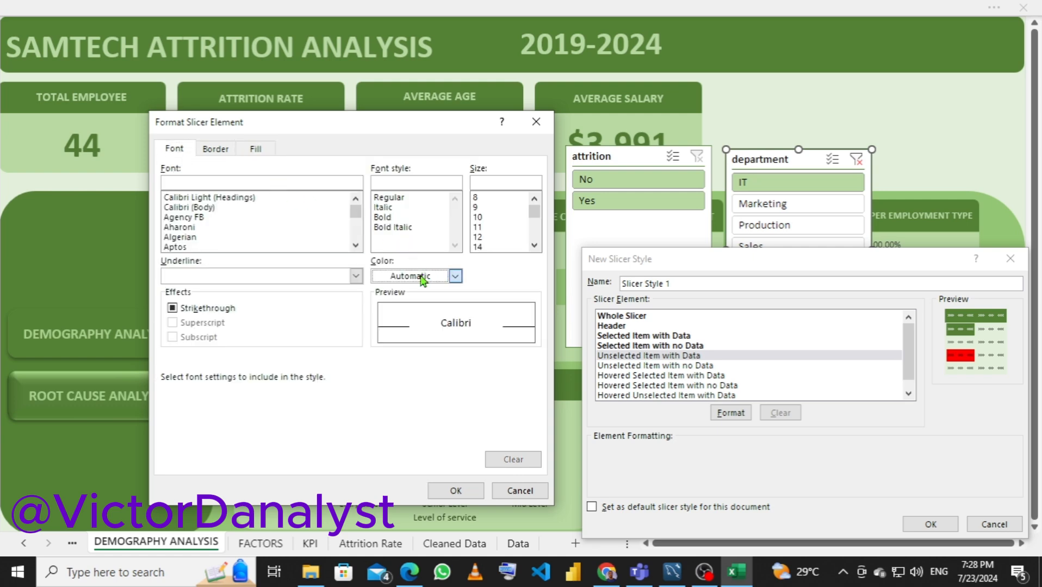
click(434, 342)
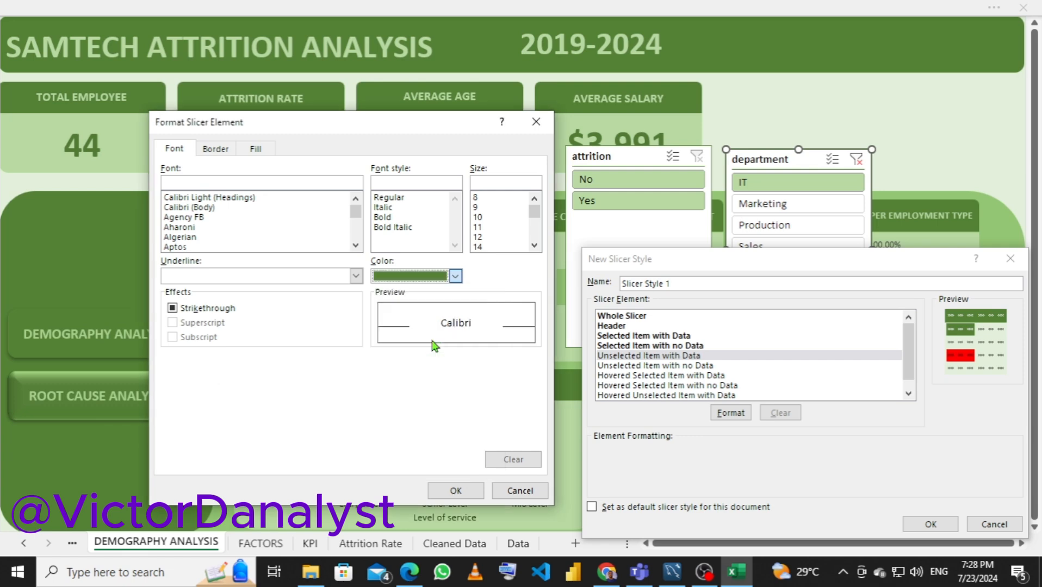
click(456, 491)
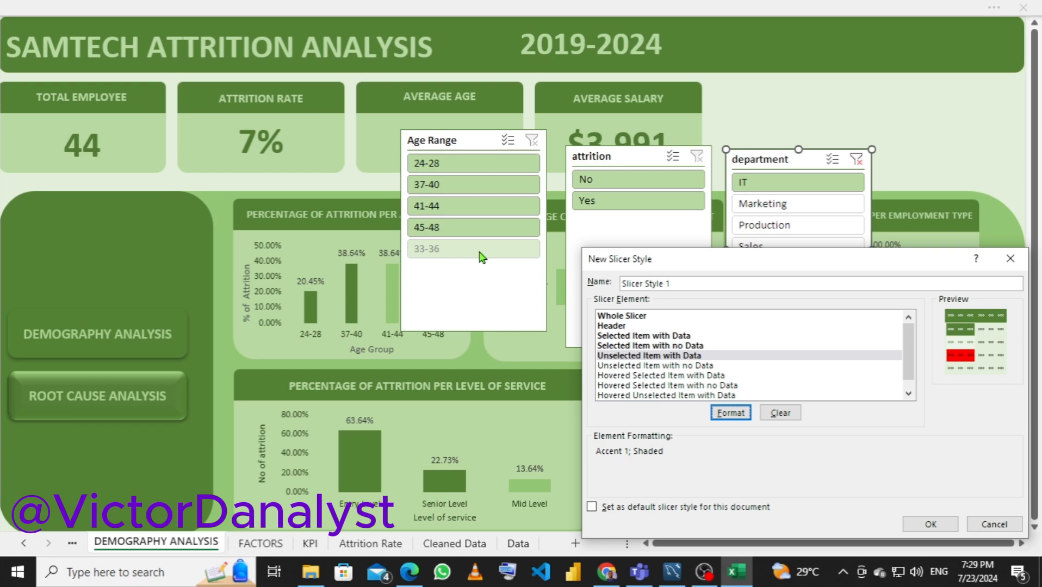
Format the Unselected Item with no Data element with a standard red fill and black theme-color text
click(628, 366)
click(727, 414)
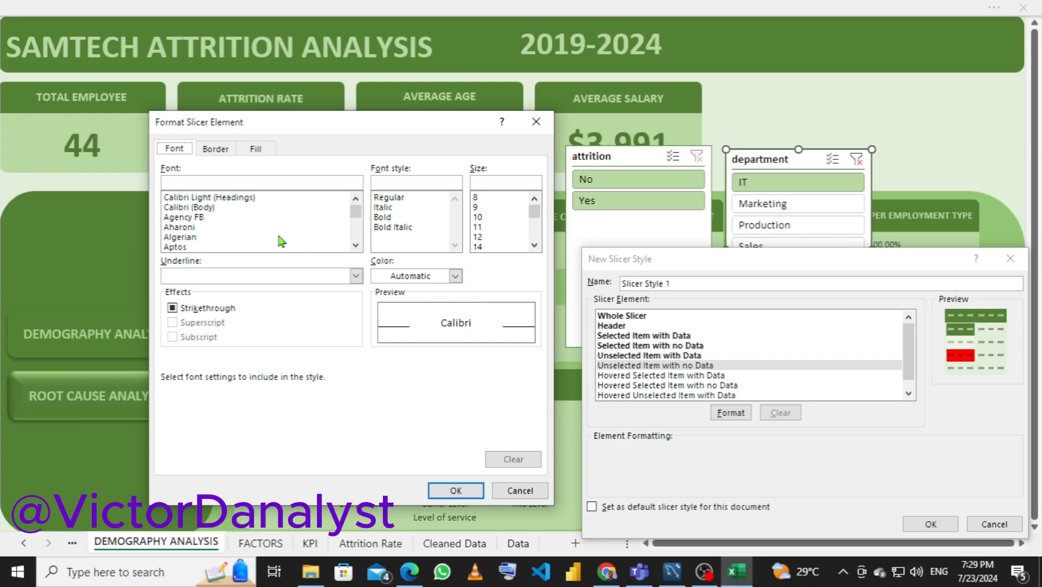
click(248, 151)
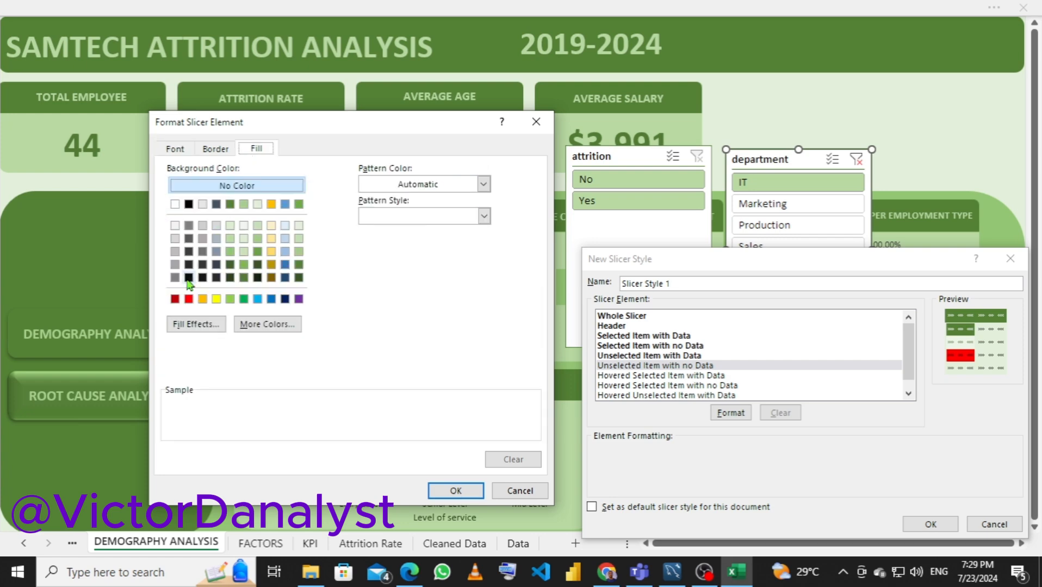
click(188, 299)
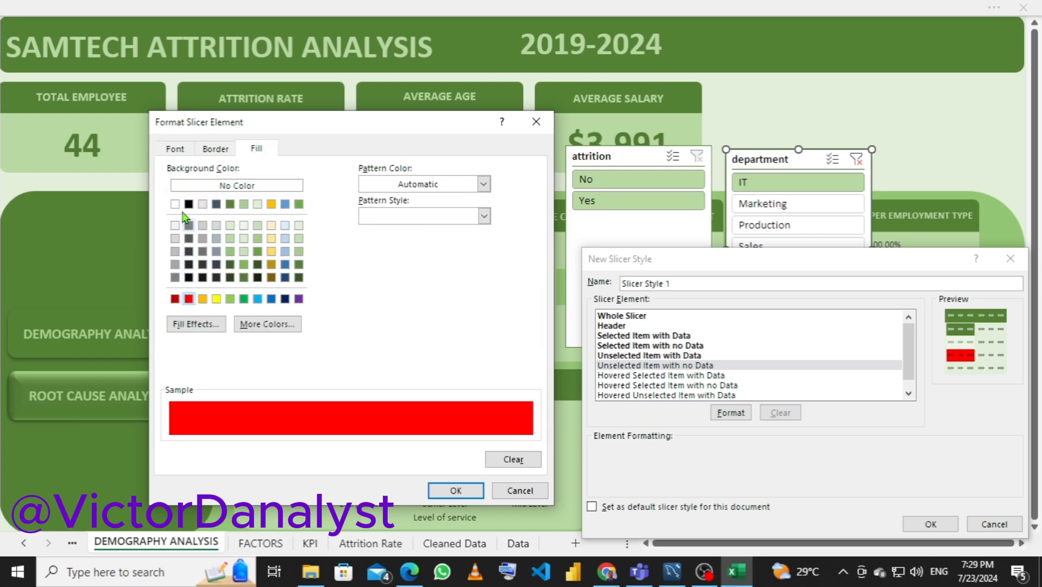
click(175, 151)
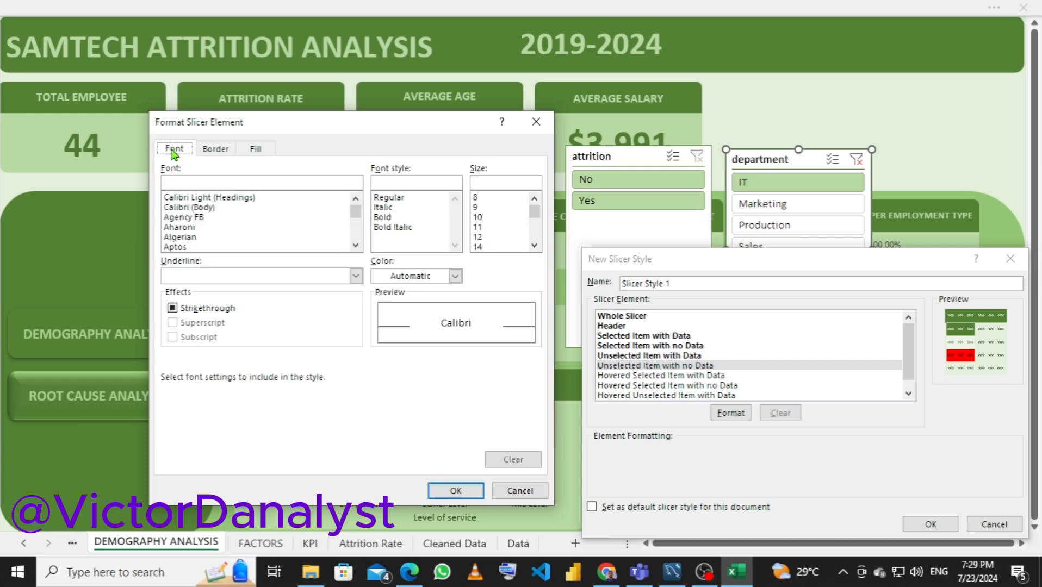
click(420, 276)
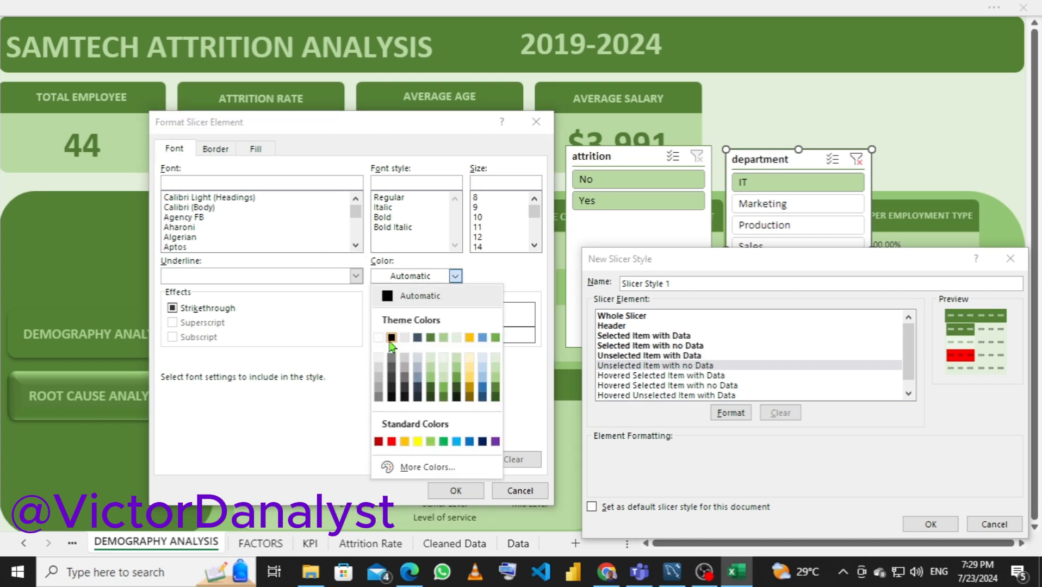
click(390, 338)
click(455, 491)
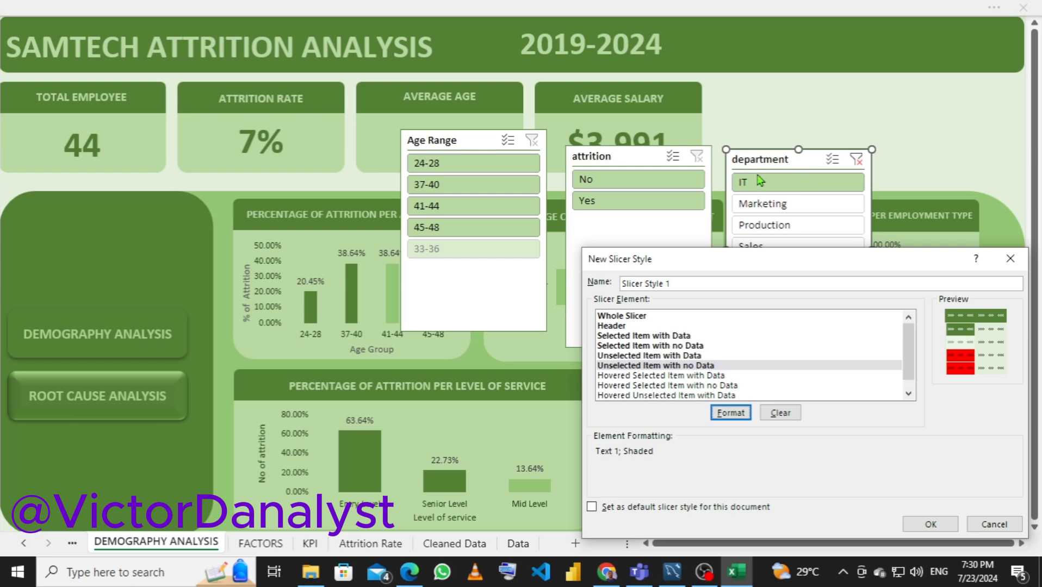
Format the Hovered Selected Item with Data element with the lightest Accent 1 green fill and bold dark green Accent 1 text
click(654, 376)
click(729, 415)
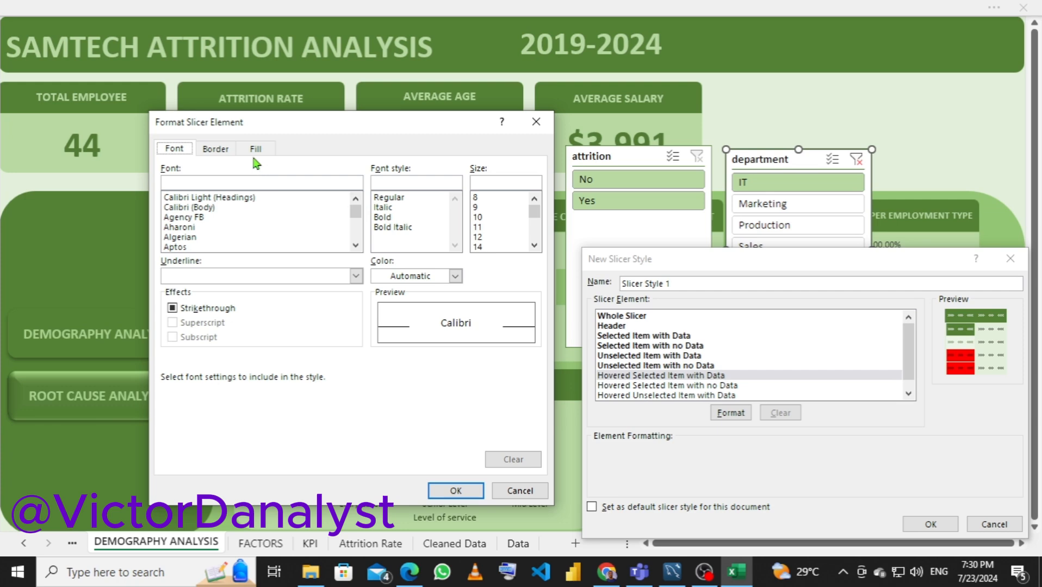
click(254, 152)
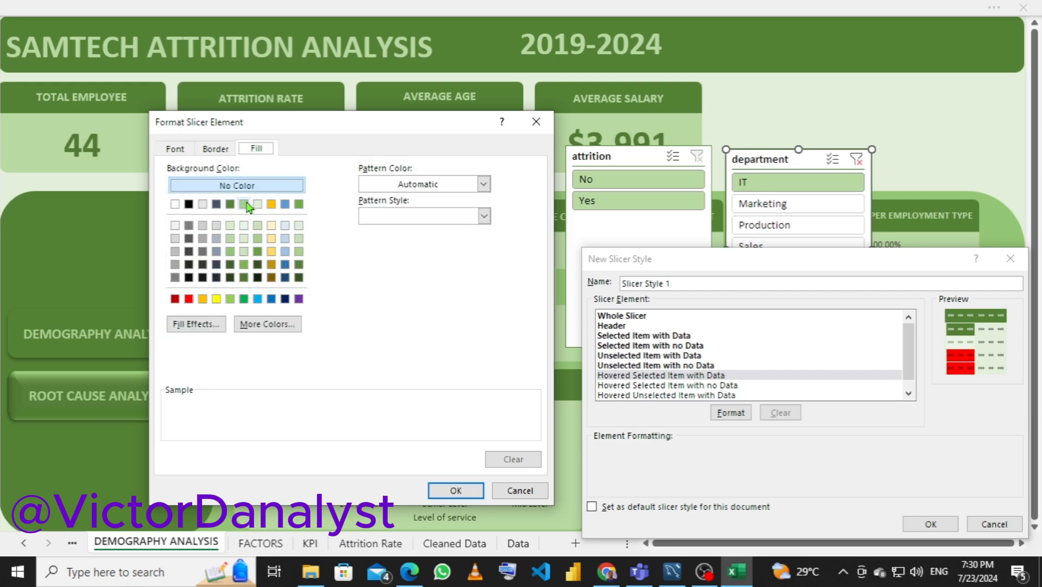
click(230, 226)
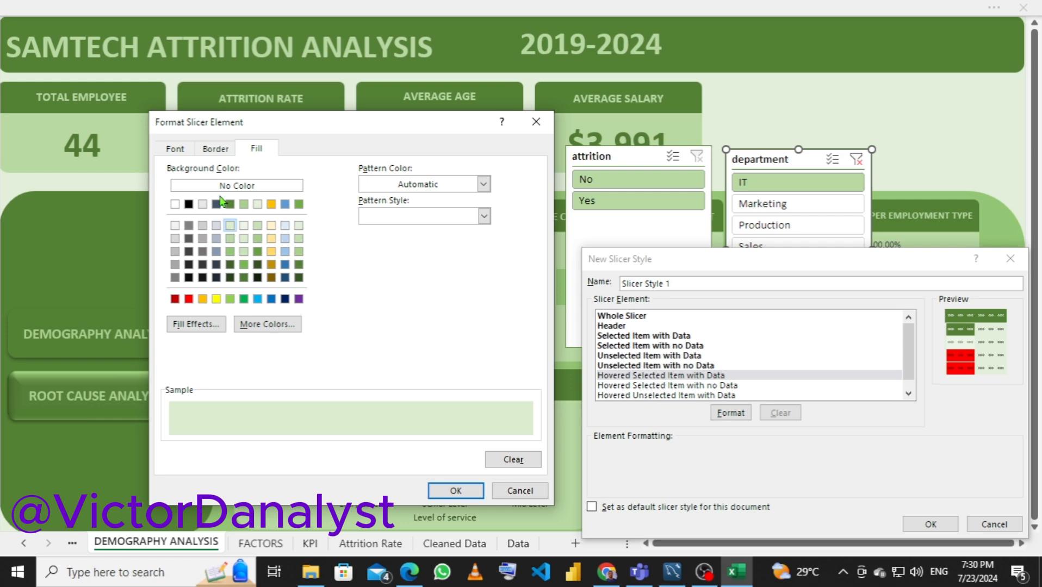
click(174, 150)
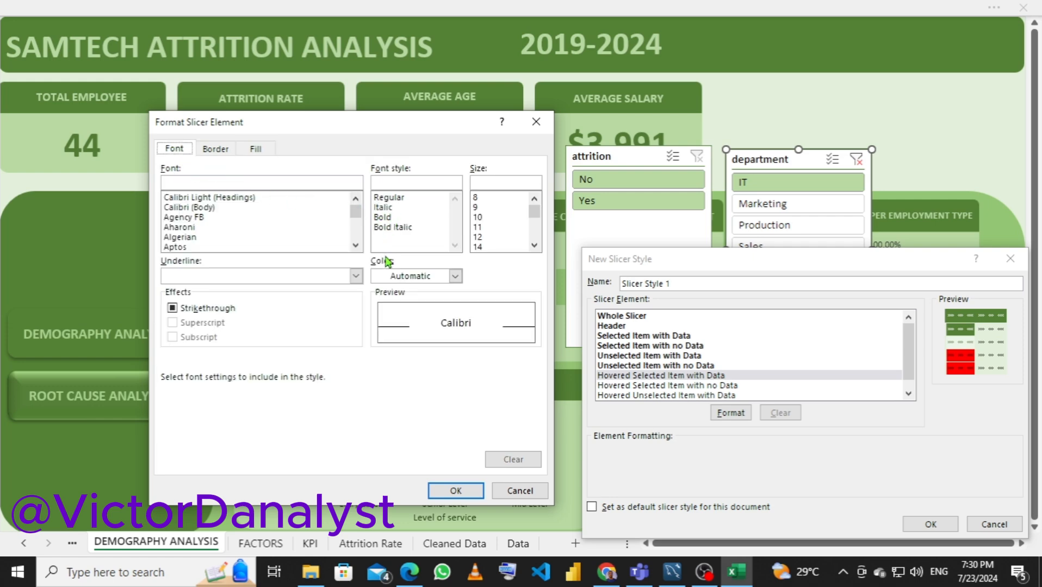
click(455, 276)
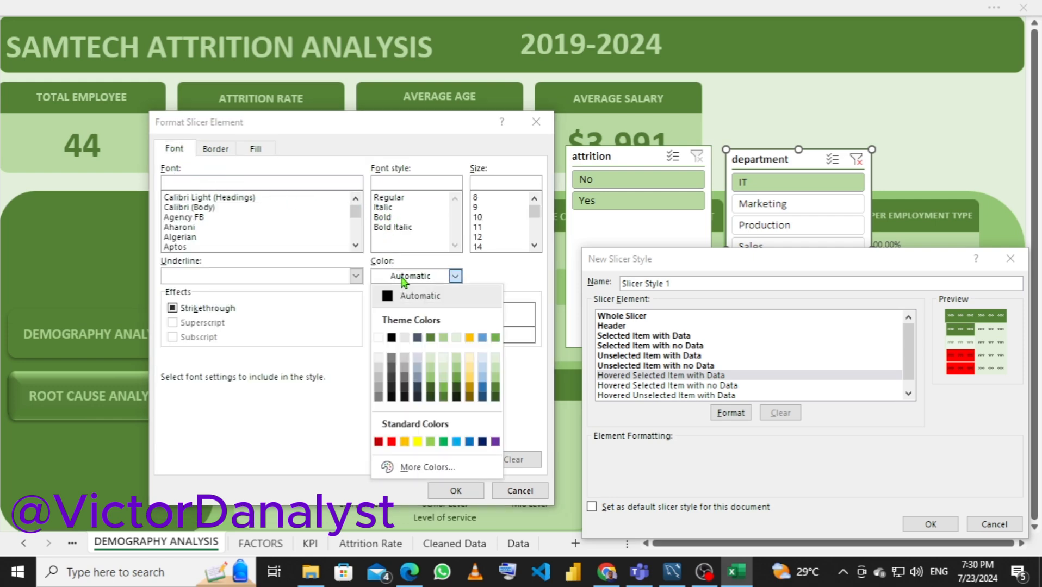
click(429, 338)
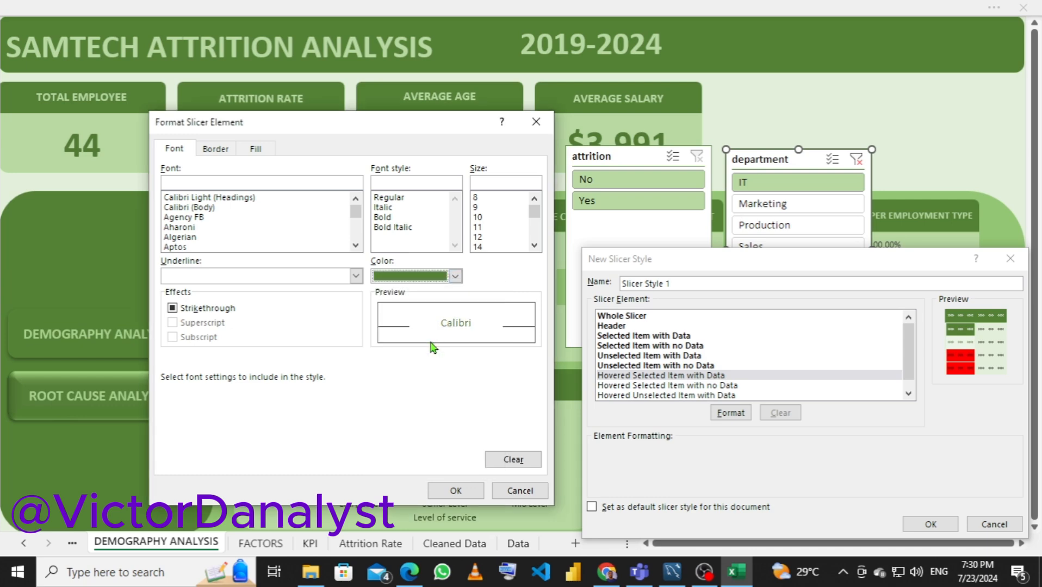
click(390, 219)
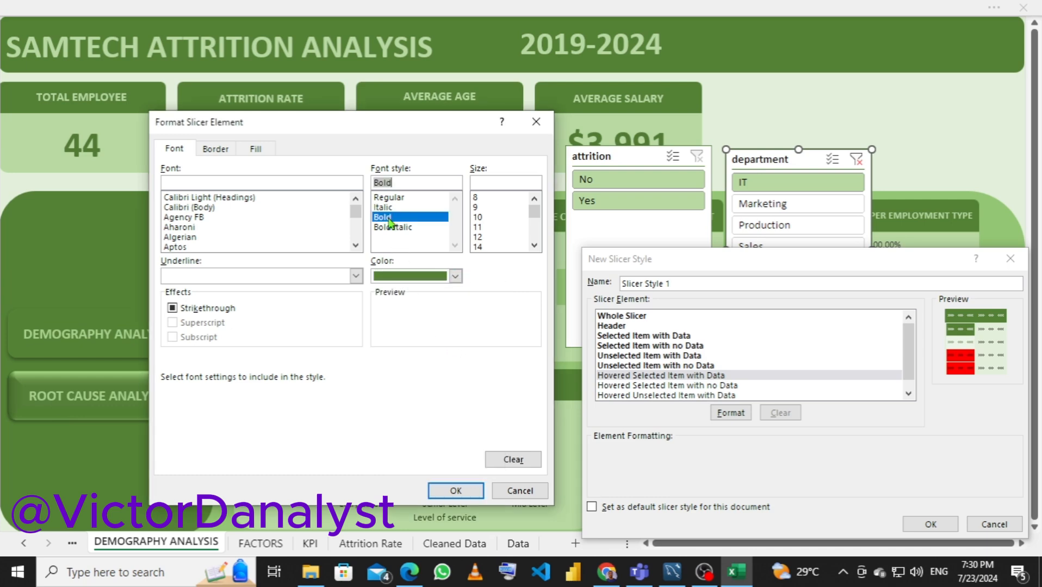
click(460, 490)
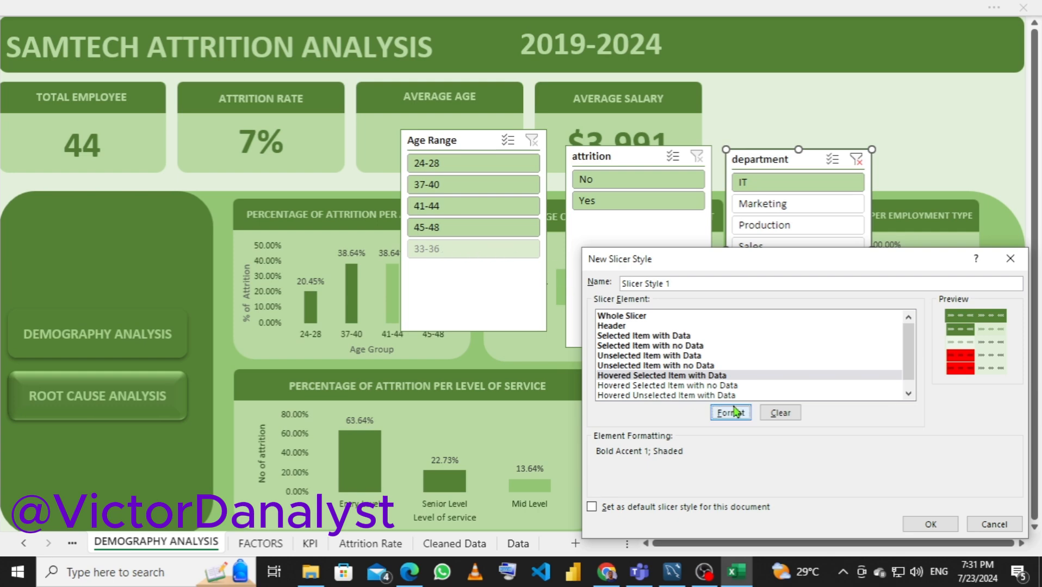
Try a dark red fill for the Hovered Selected Item with no Data element, and apply the standard orange fill
click(696, 386)
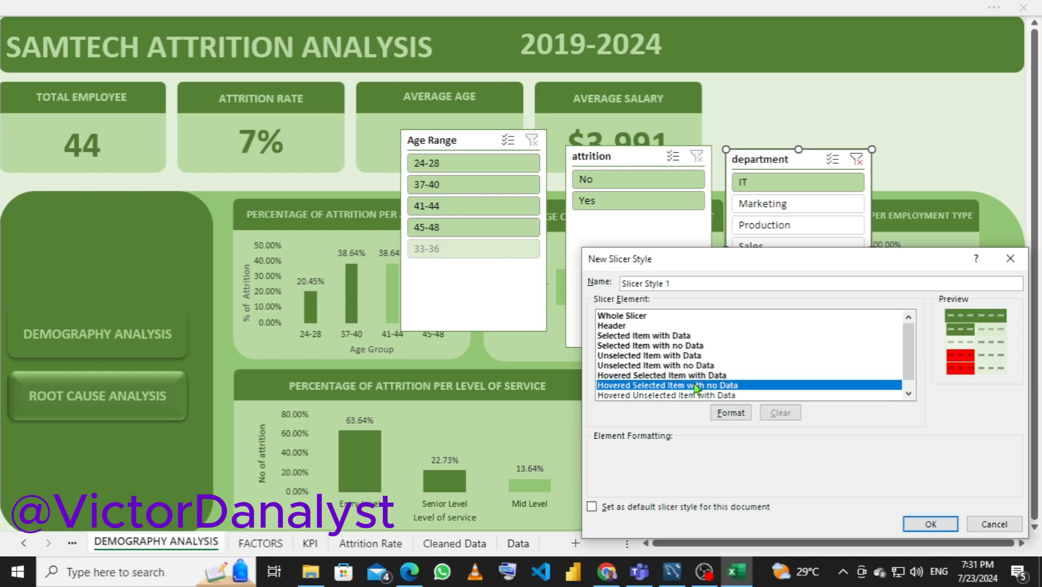
click(722, 415)
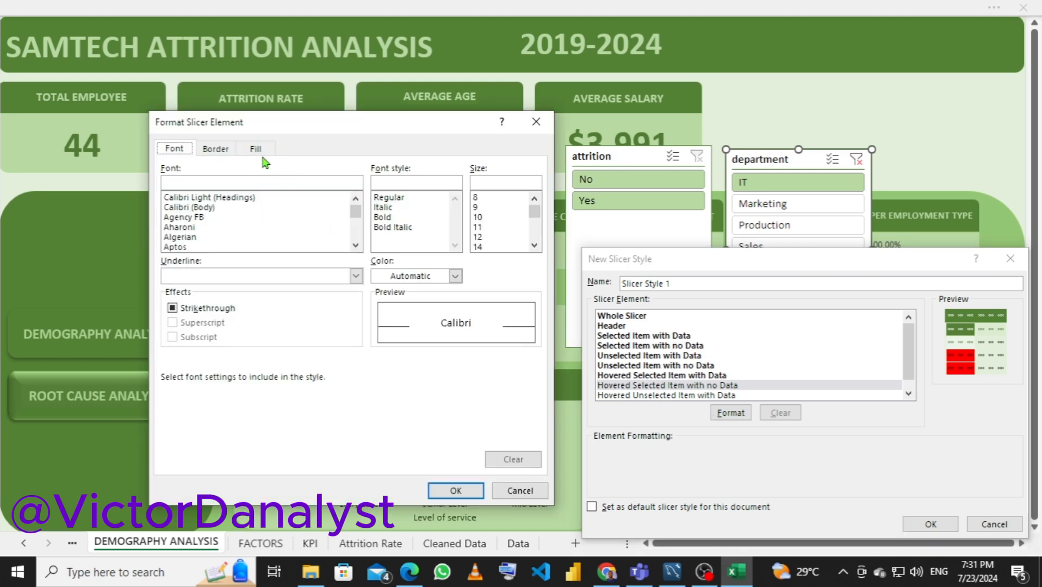
click(256, 151)
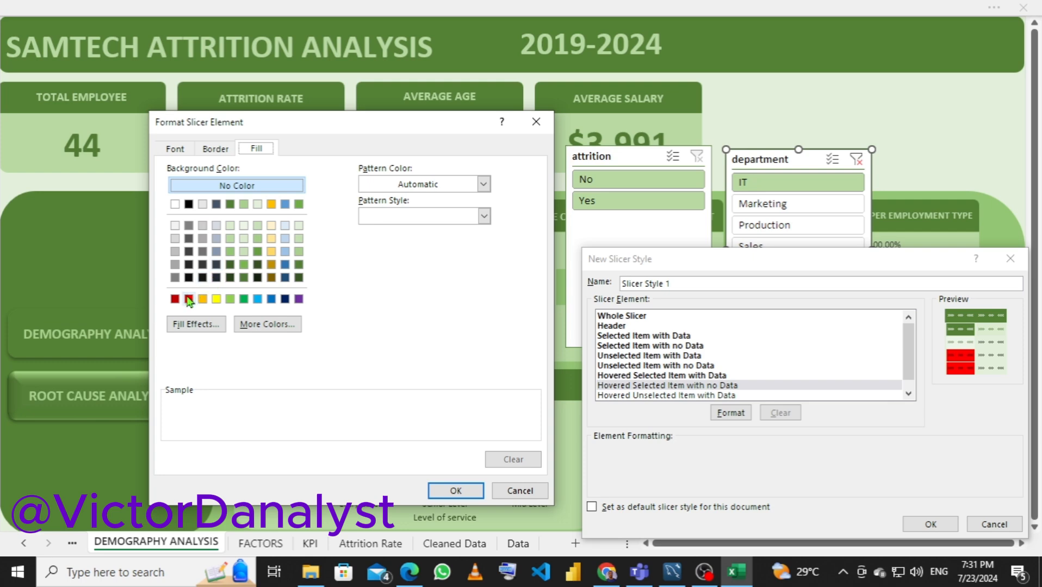
click(203, 301)
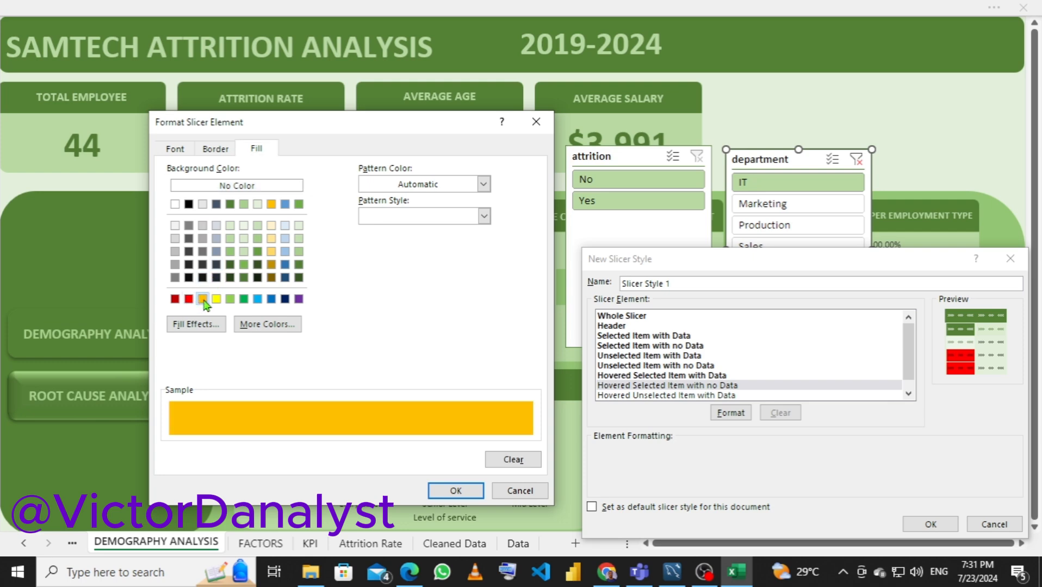
click(174, 300)
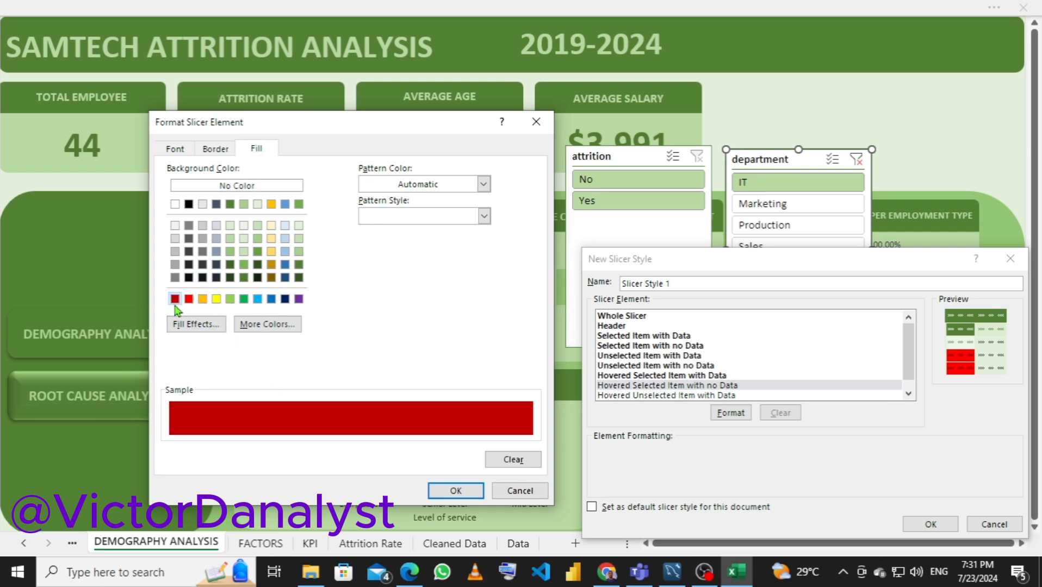
click(202, 299)
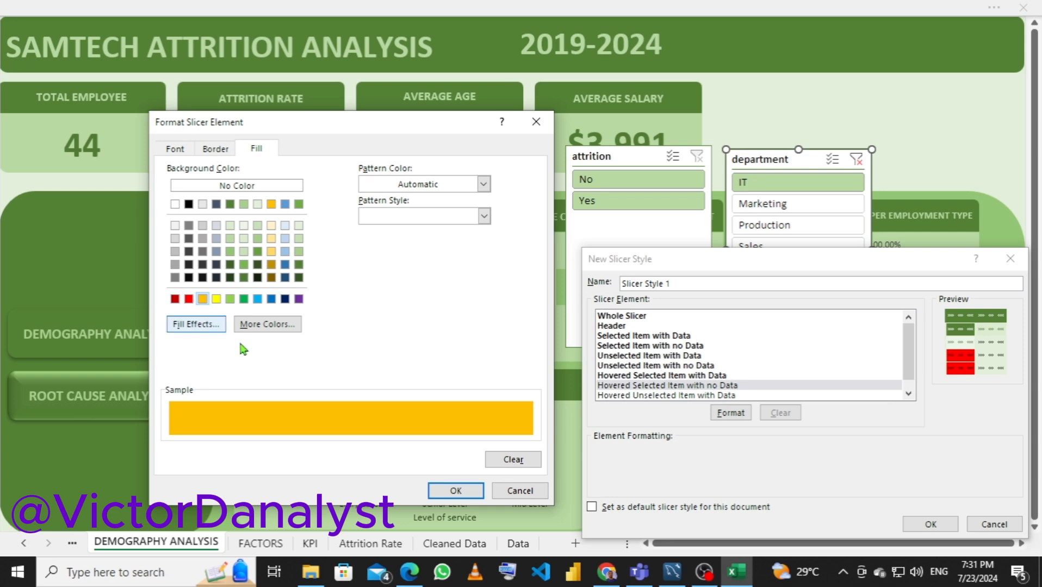
click(456, 491)
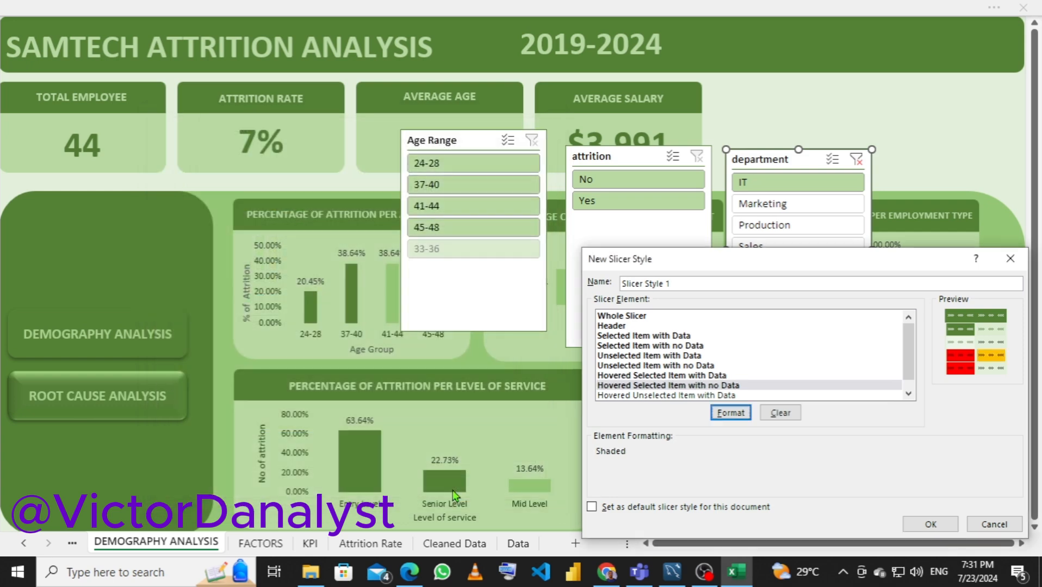
Format the Hovered Unselected Item with Data element with the lightest Accent 2 green fill and dark green Accent 1 text
click(640, 396)
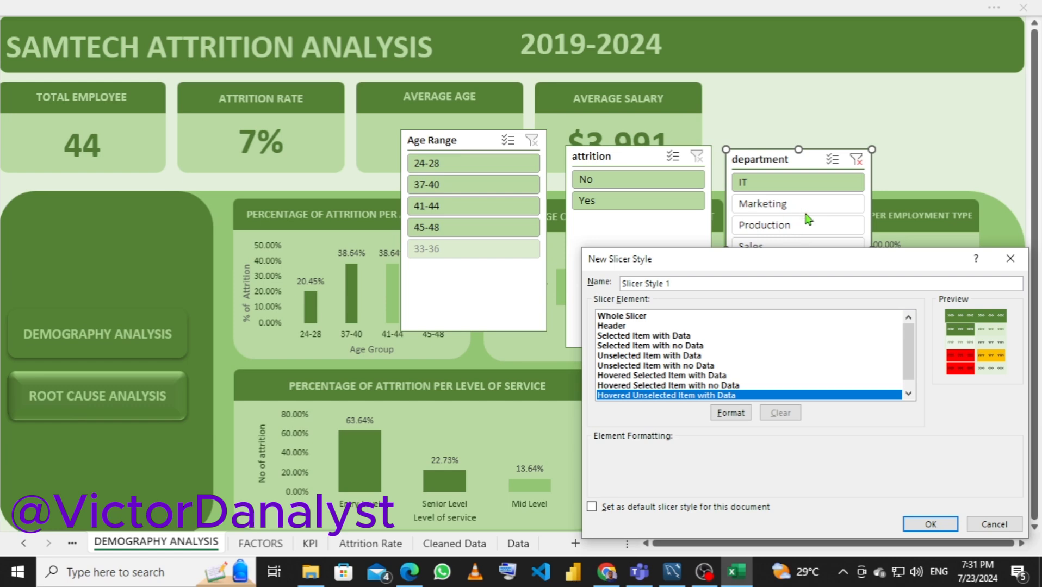
click(731, 413)
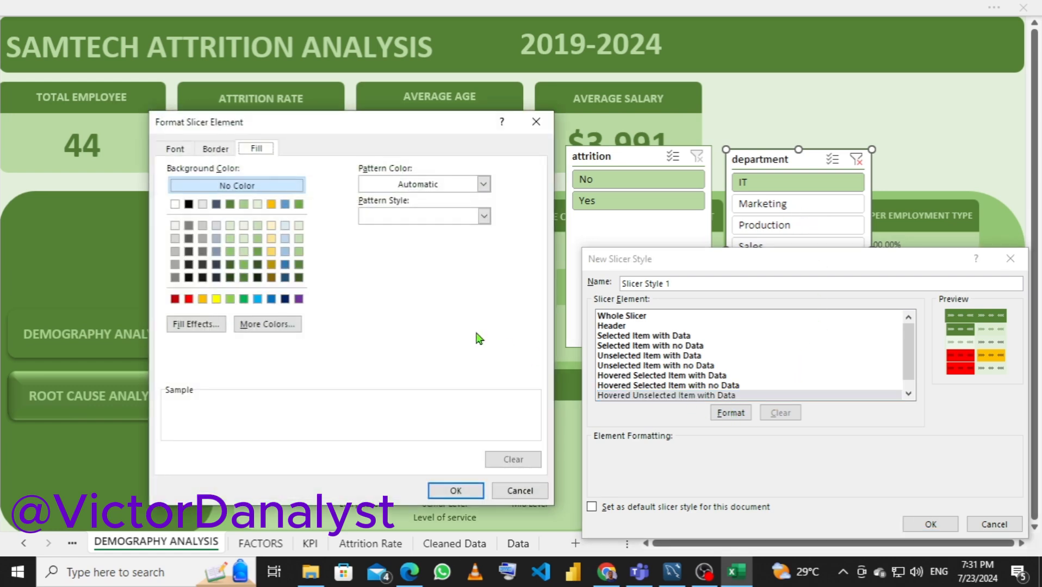
click(244, 227)
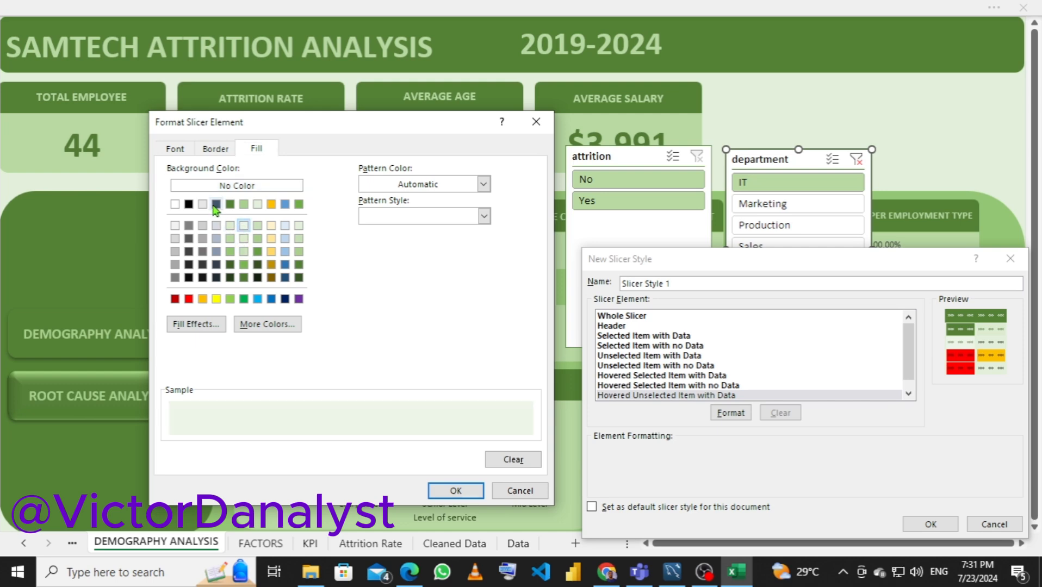
click(174, 150)
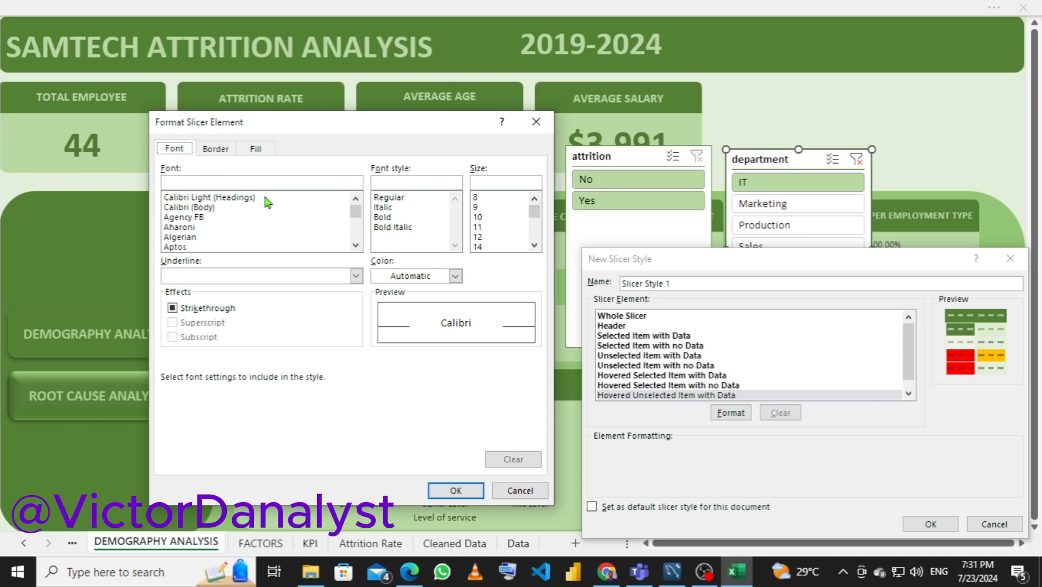
click(399, 277)
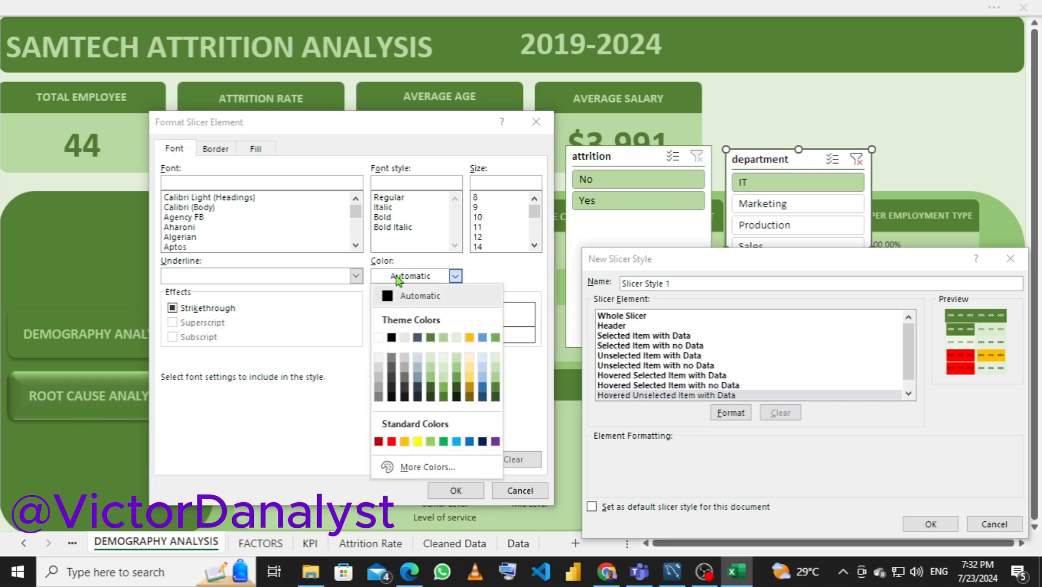
click(431, 338)
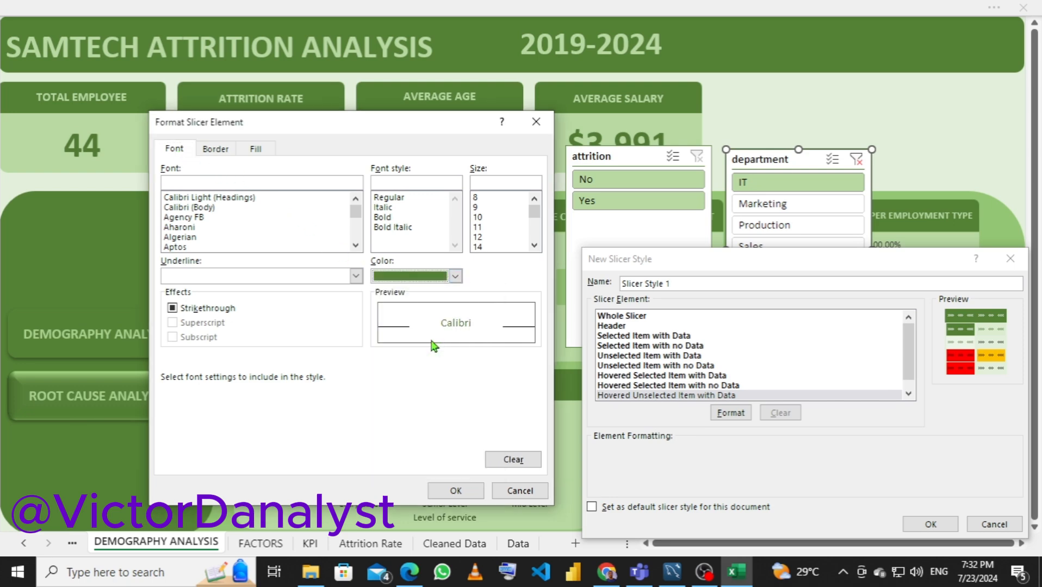
click(456, 490)
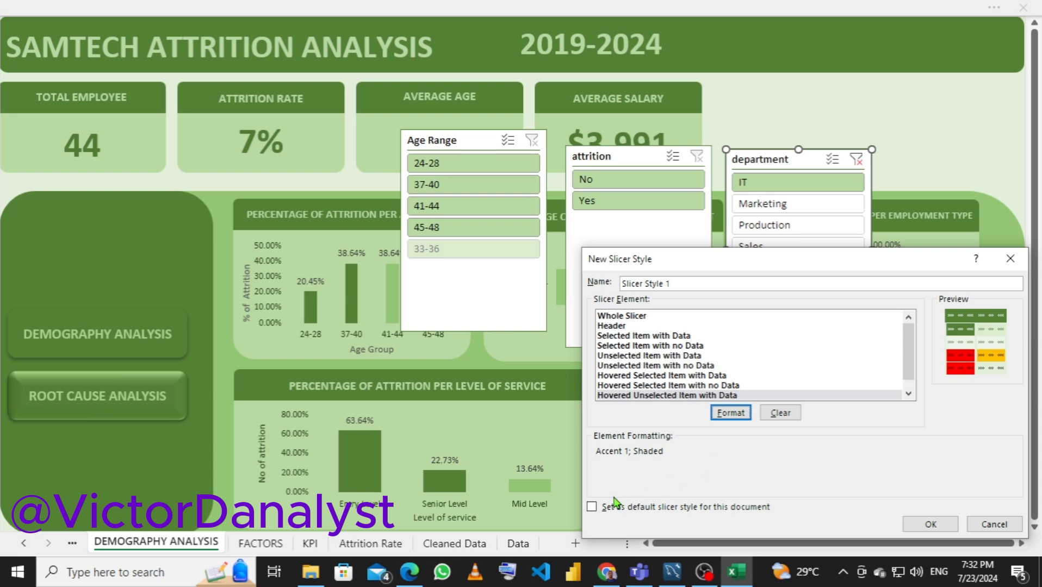
Save the custom slicer style as the document's default and apply it to the department slicer
click(592, 507)
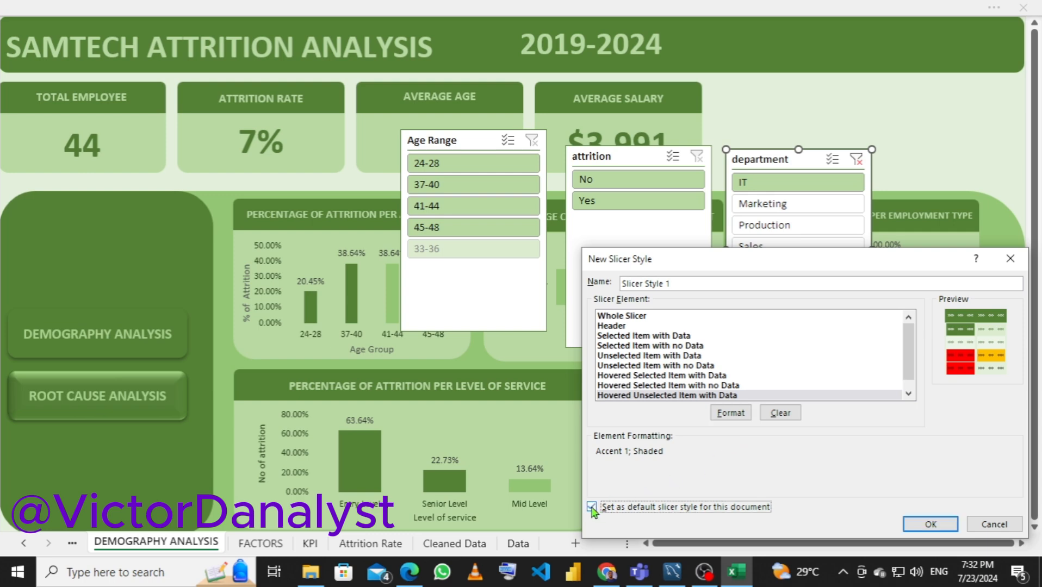
click(920, 526)
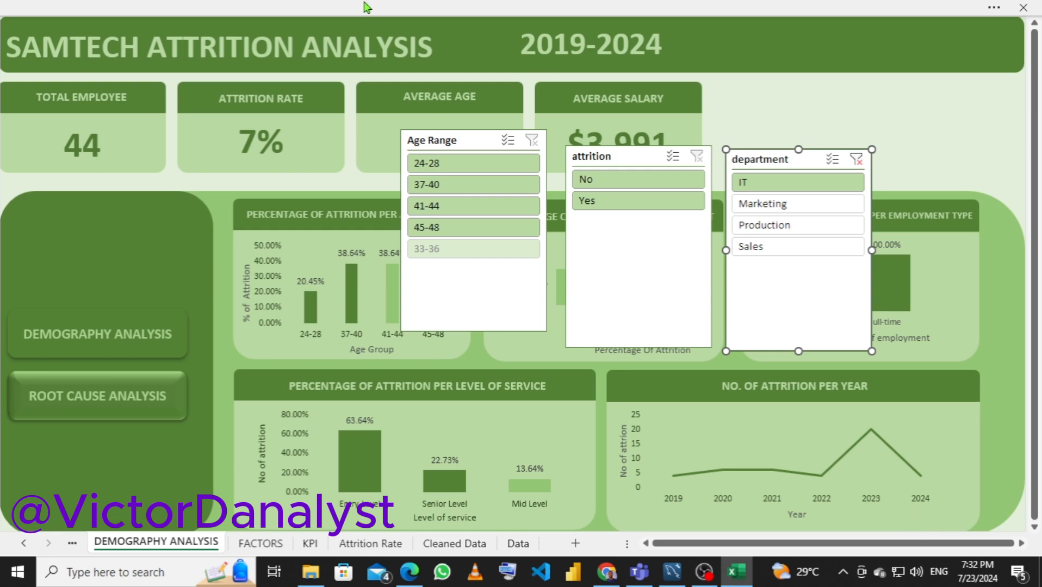
click(489, 6)
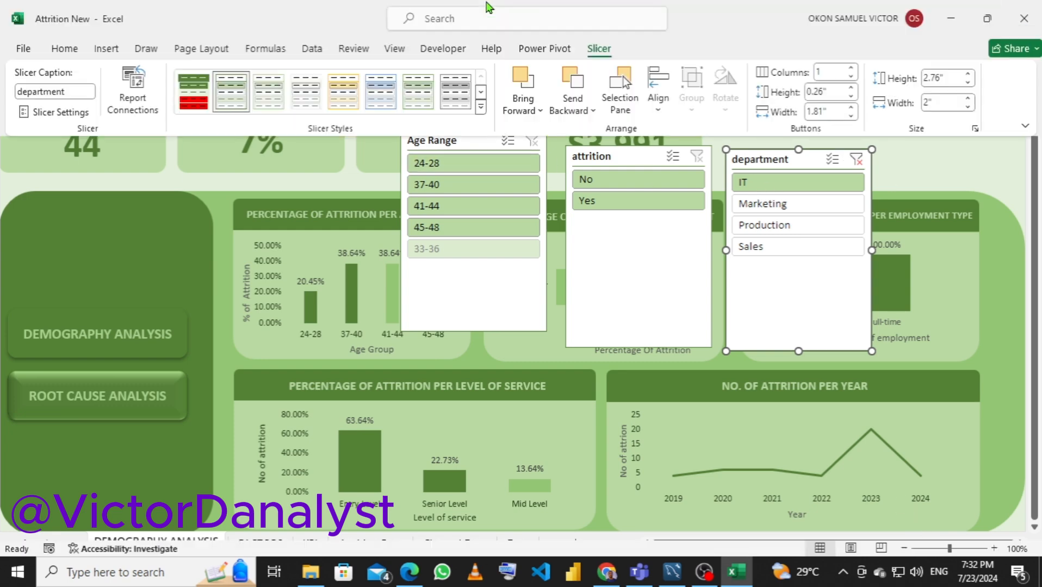
click(193, 94)
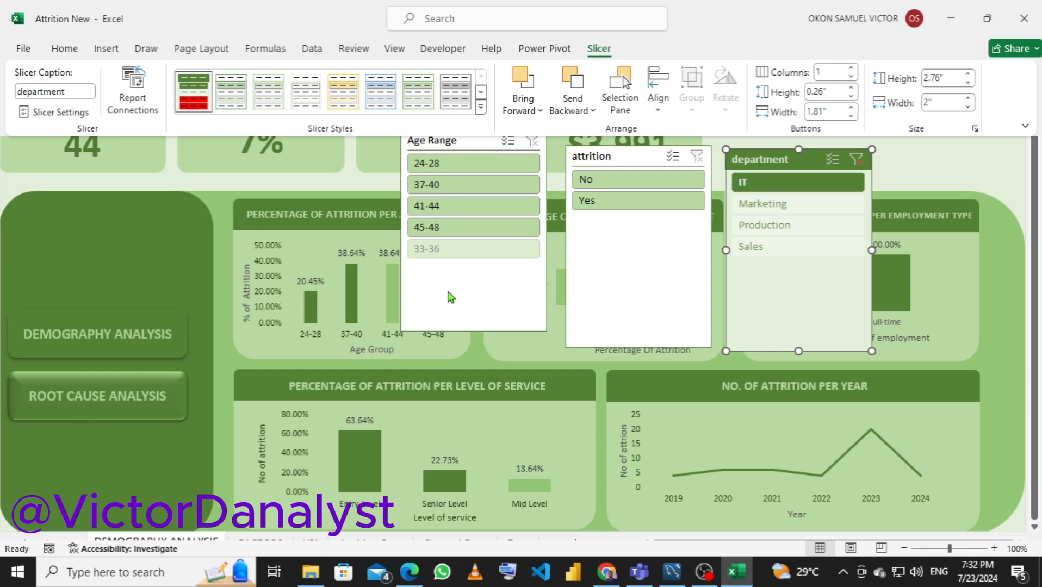
Apply the custom green slicer style to the attrition slicer
click(632, 159)
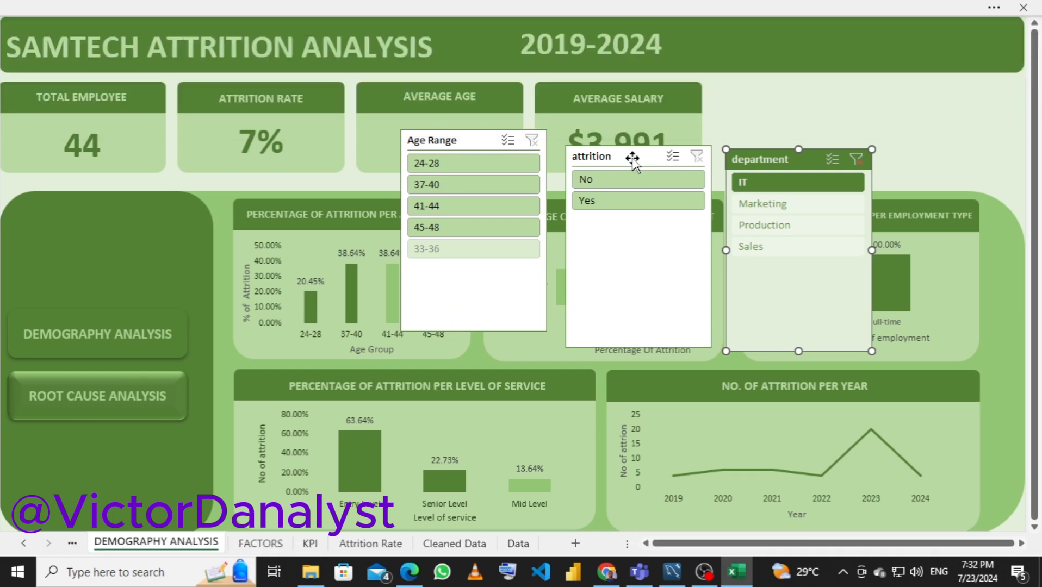
click(632, 159)
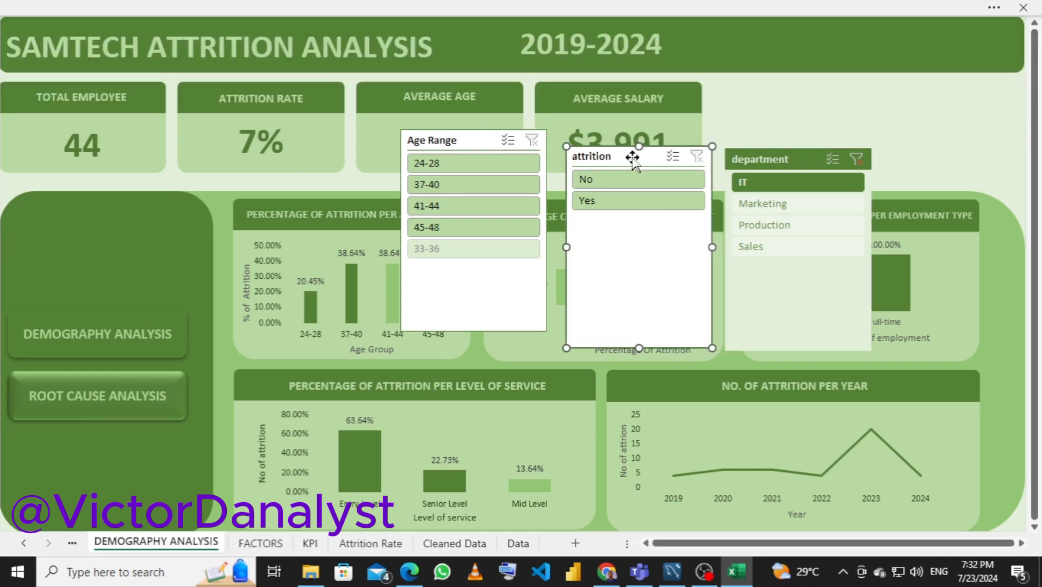
click(468, 8)
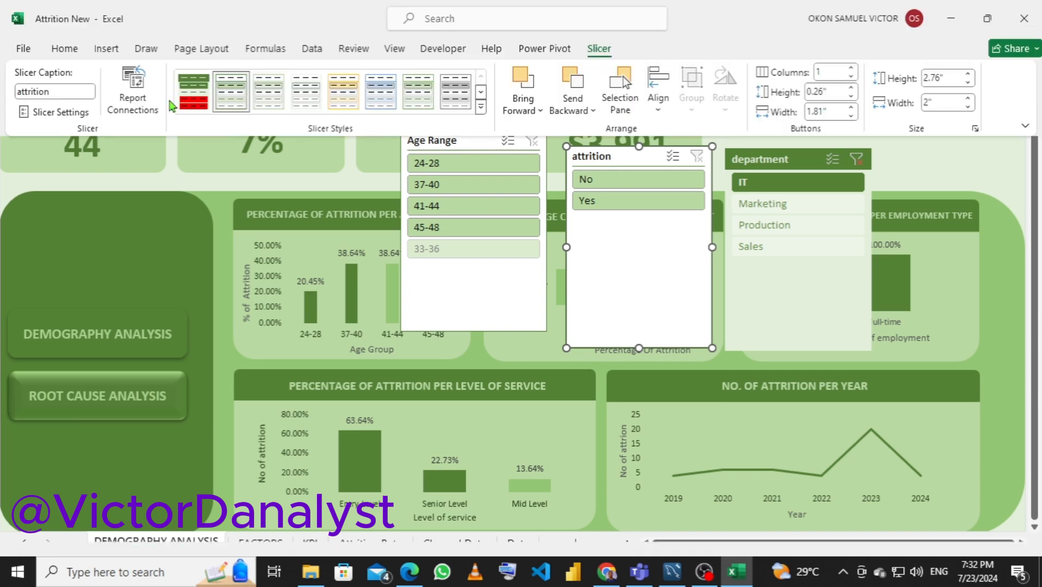
click(186, 96)
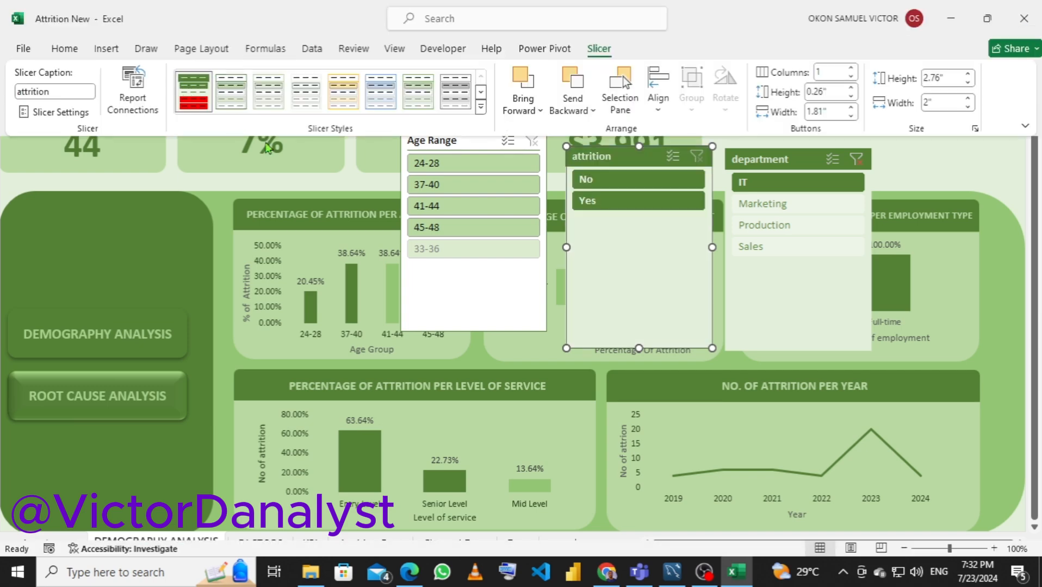
Apply the custom green slicer style to the Age Range slicer
click(461, 286)
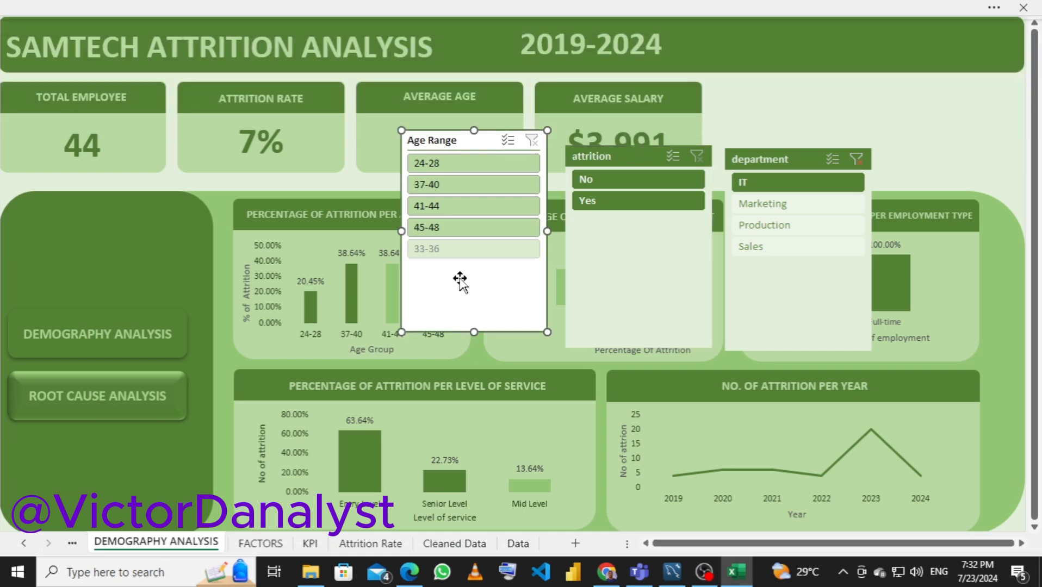
click(380, 12)
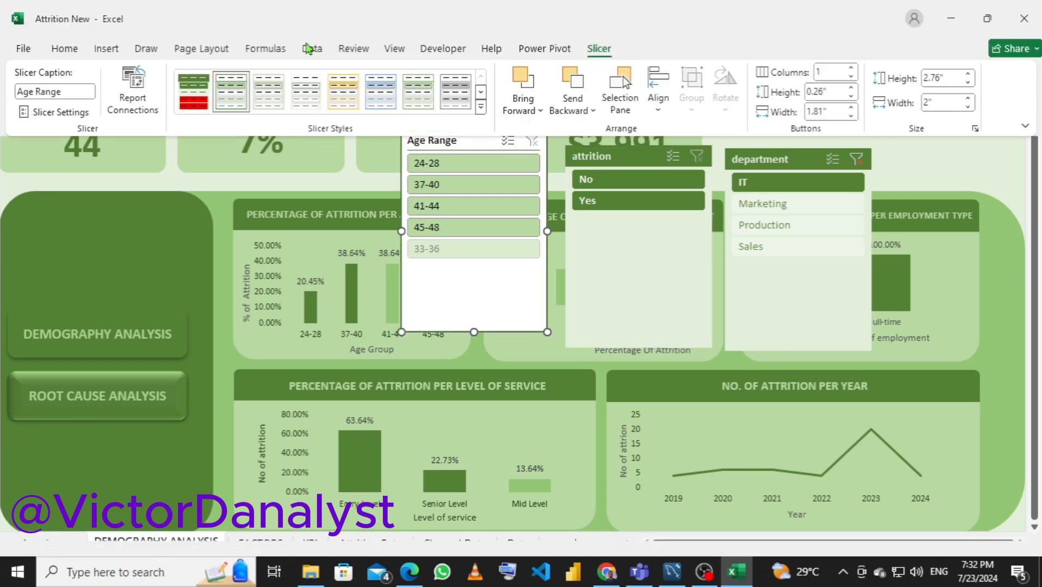
click(202, 103)
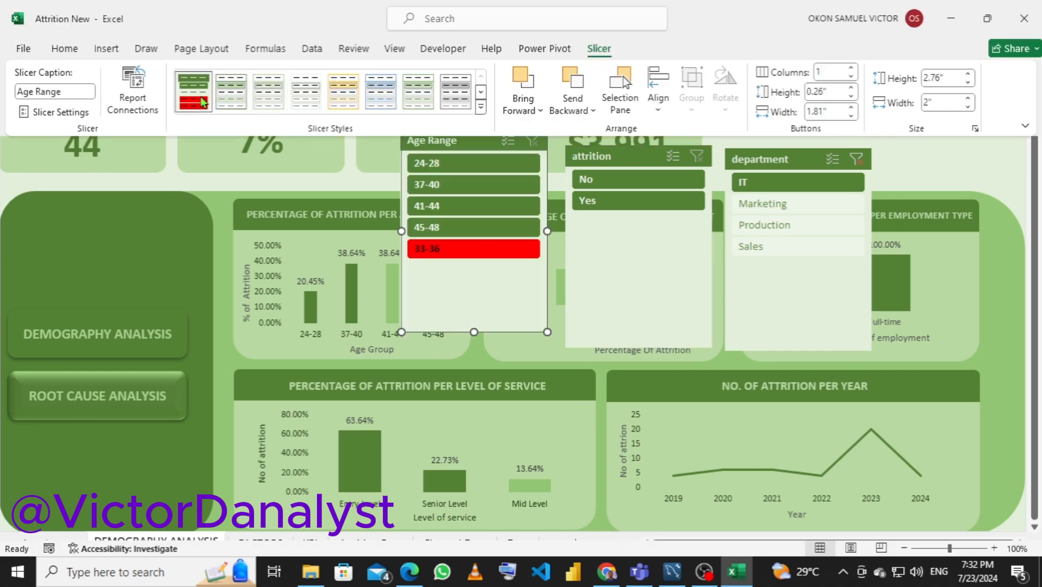
click(461, 287)
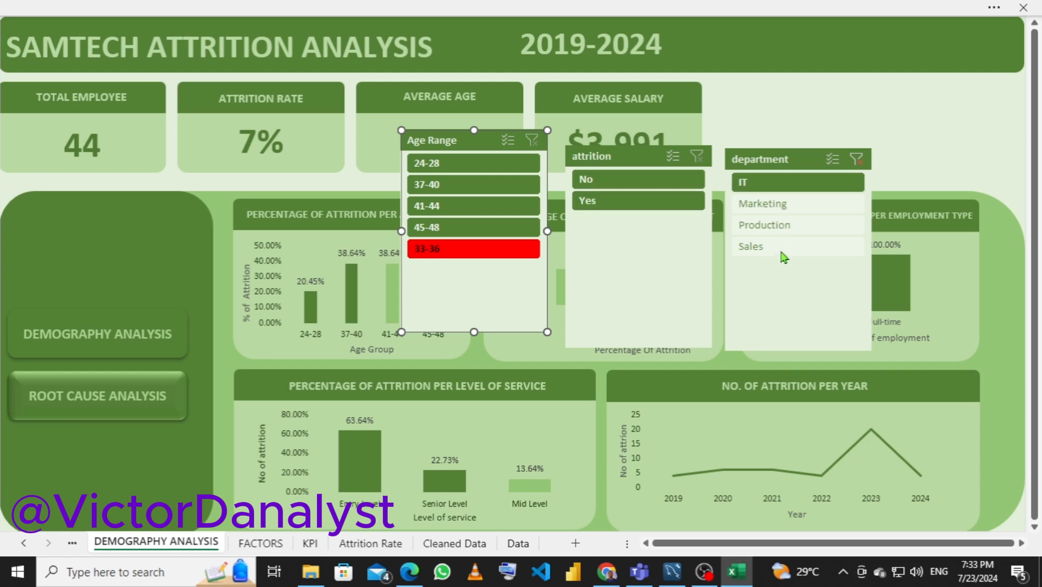
Clear the filter on the department slicer
click(855, 159)
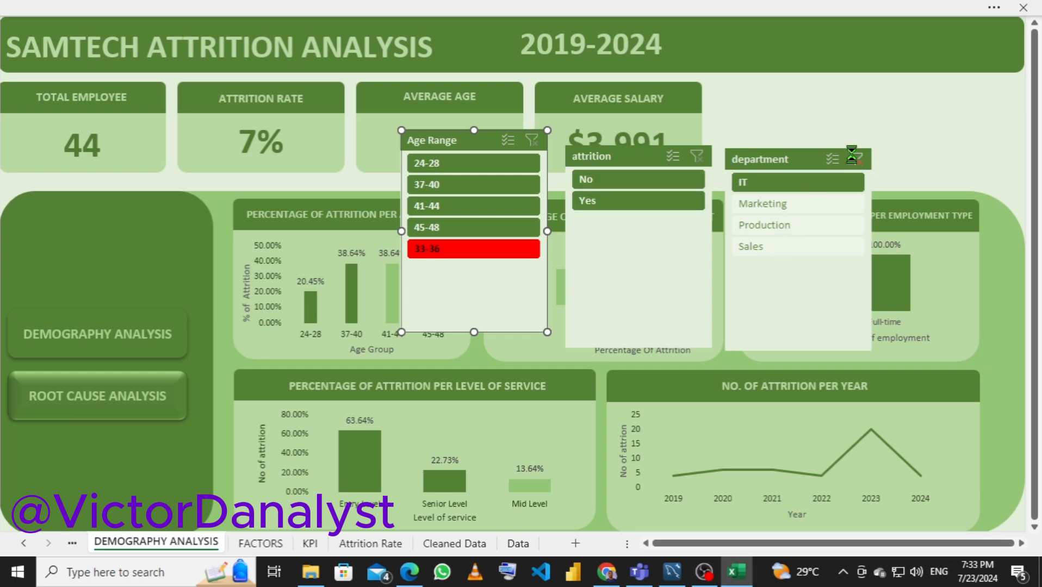